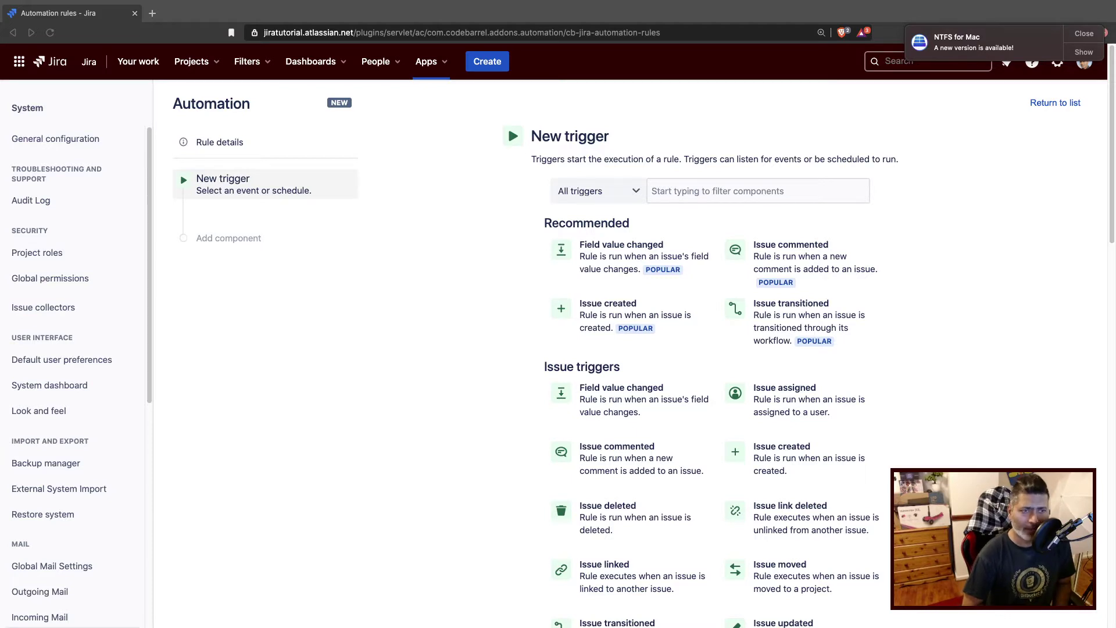
Bring the browser forward and scroll the new rule's trigger list toward Issue triggers.
{"action": "left_click", "coordinate": [316, 428]}
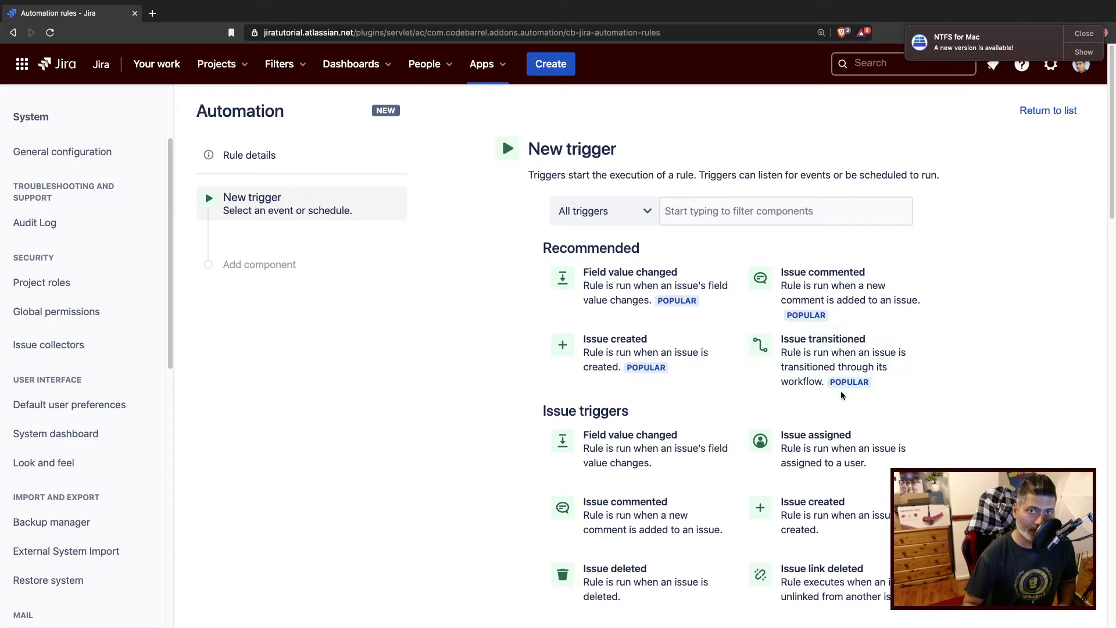
{"action": "scroll", "coordinate": [742, 356], "scroll_direction": "down", "scroll_amount": 3}
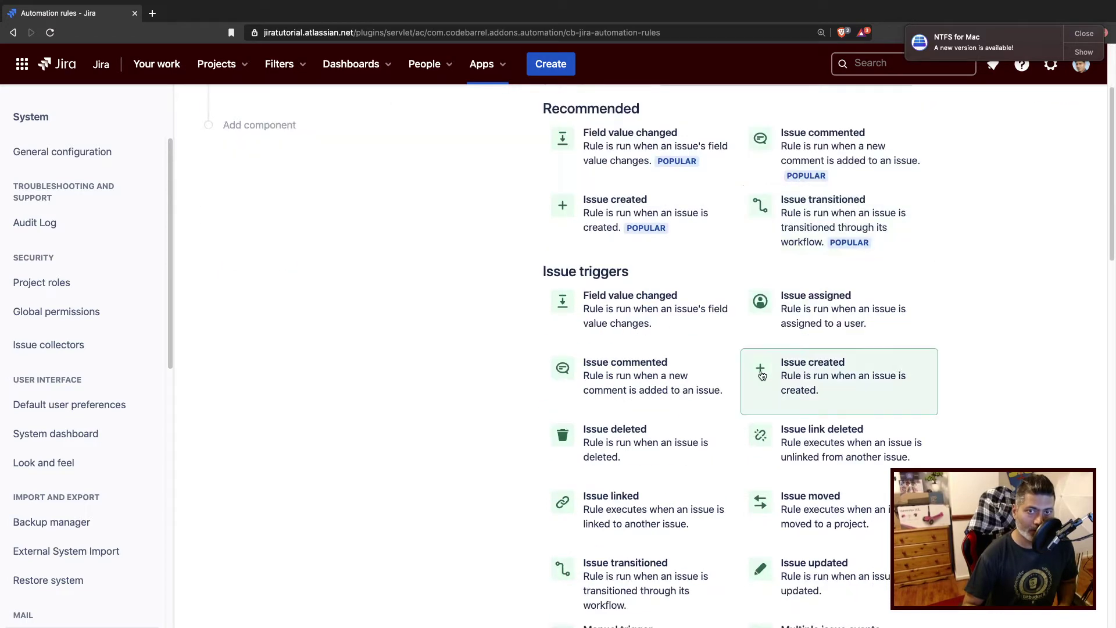
Pick the Issue link deleted trigger, restrict it to Blocks links, and save it.
{"action": "left_click", "coordinate": [833, 437]}
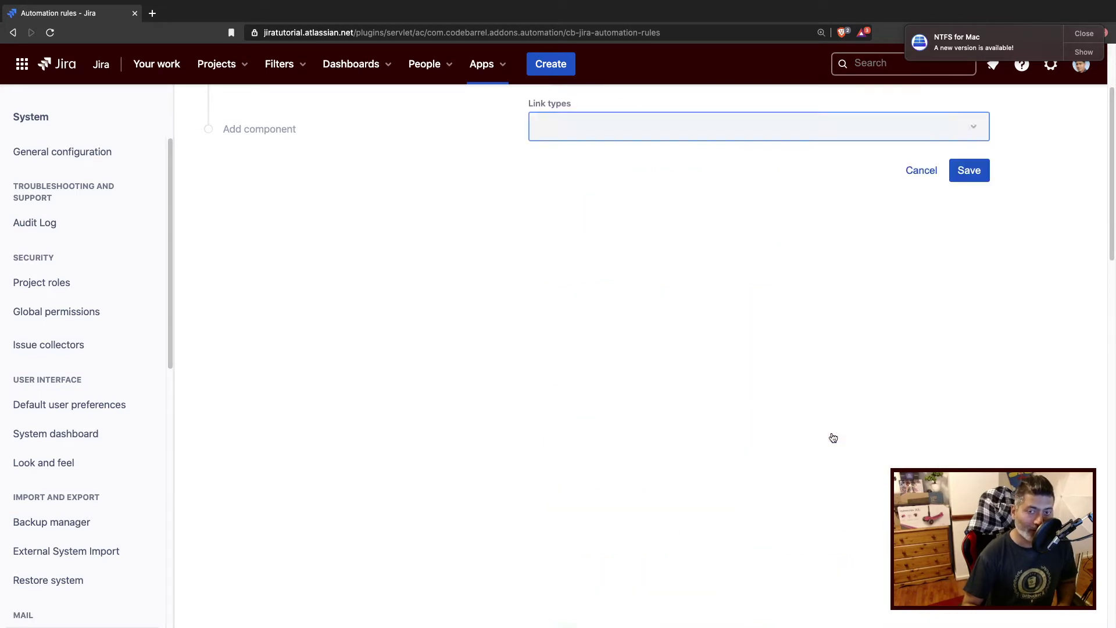
{"action": "scroll", "coordinate": [713, 427], "scroll_direction": "up", "scroll_amount": 3}
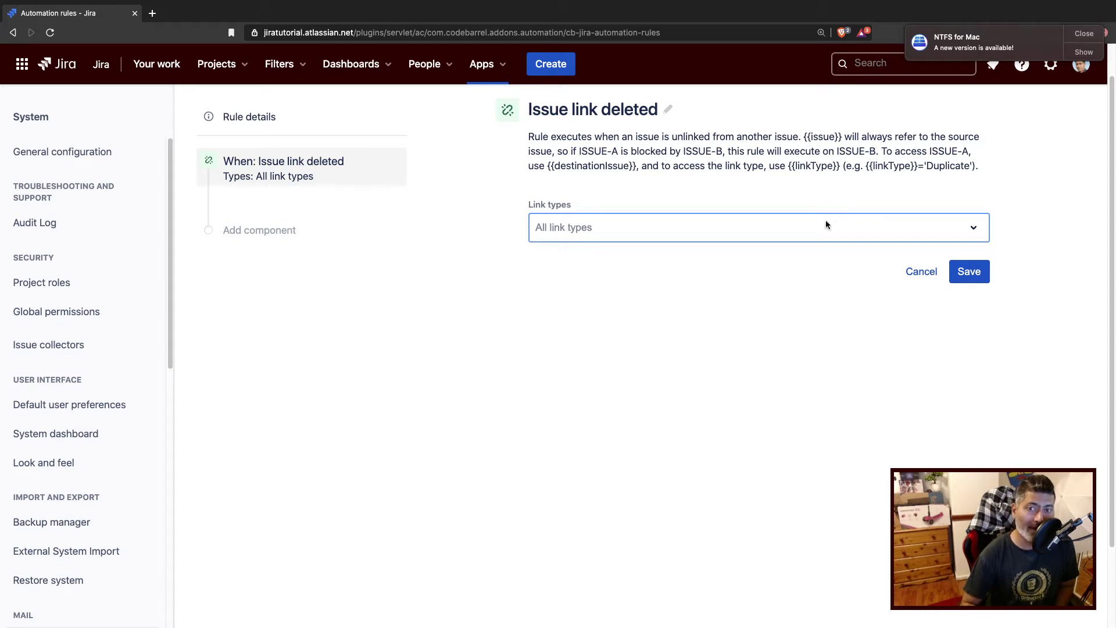
{"action": "left_click", "coordinate": [927, 227]}
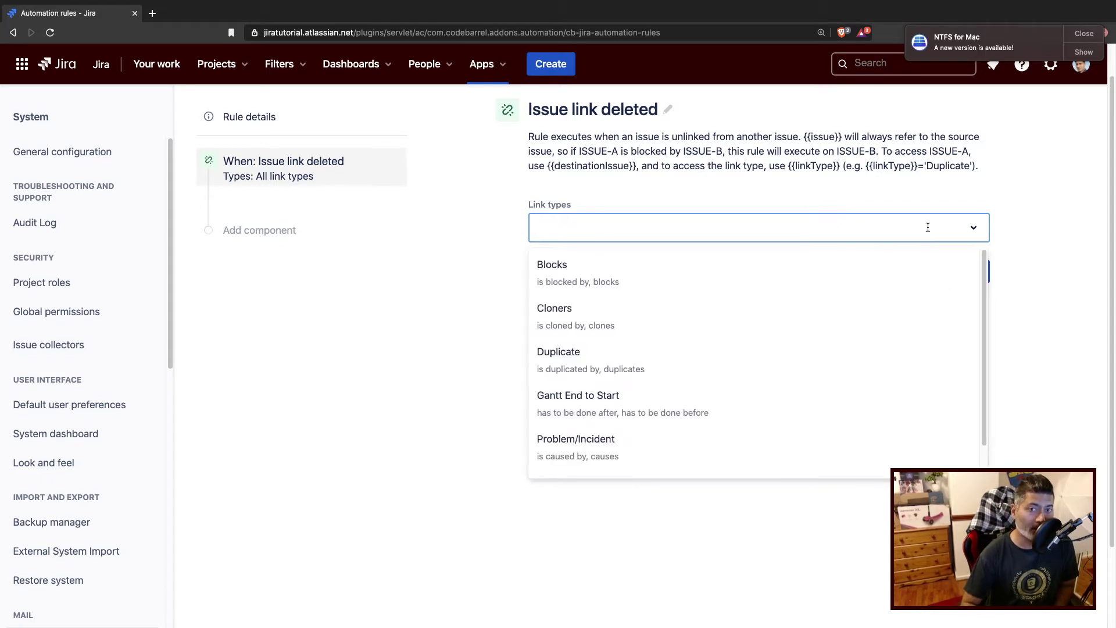
{"action": "left_click", "coordinate": [735, 274]}
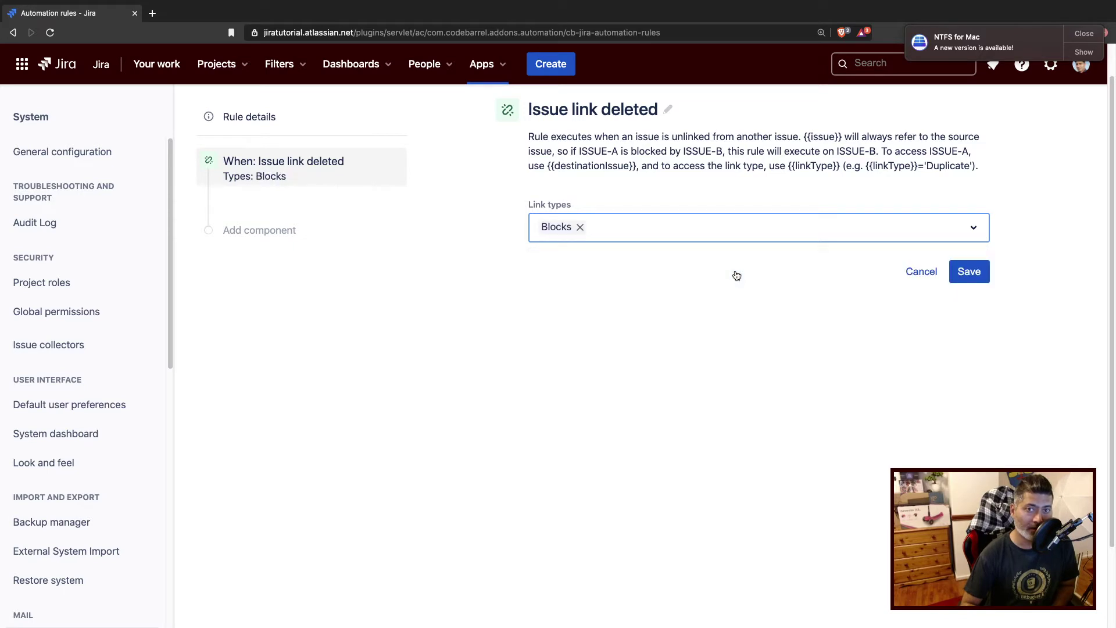
{"action": "left_click", "coordinate": [971, 230]}
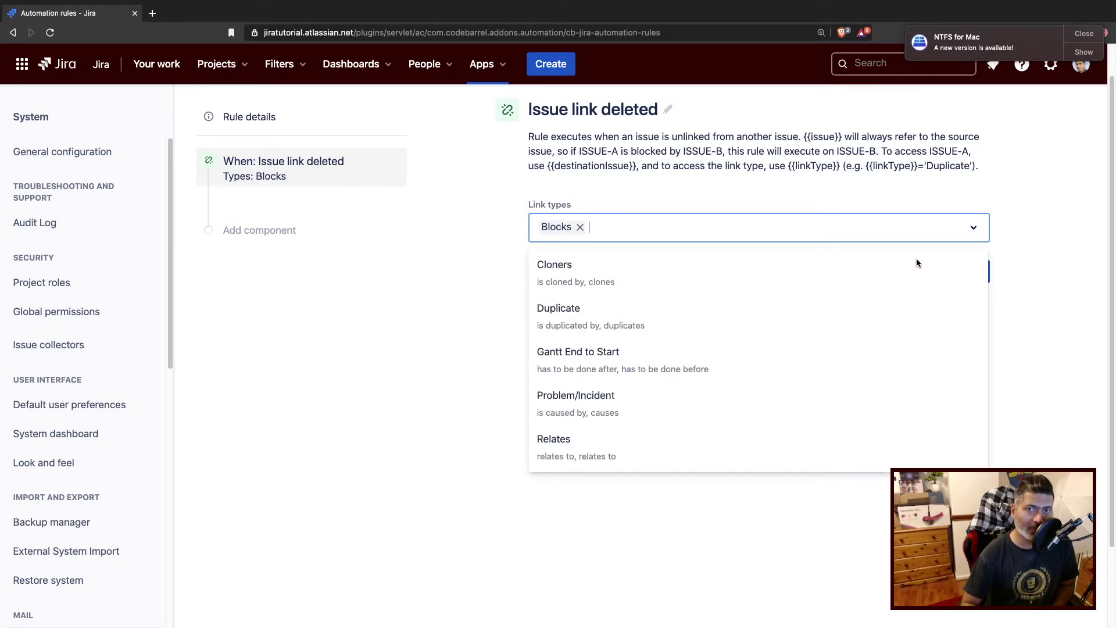
{"action": "scroll", "coordinate": [826, 366], "scroll_direction": "down", "scroll_amount": 2}
{"action": "scroll", "coordinate": [826, 366], "scroll_direction": "up", "scroll_amount": 2}
{"action": "scroll", "coordinate": [822, 369], "scroll_direction": "up", "scroll_amount": 2}
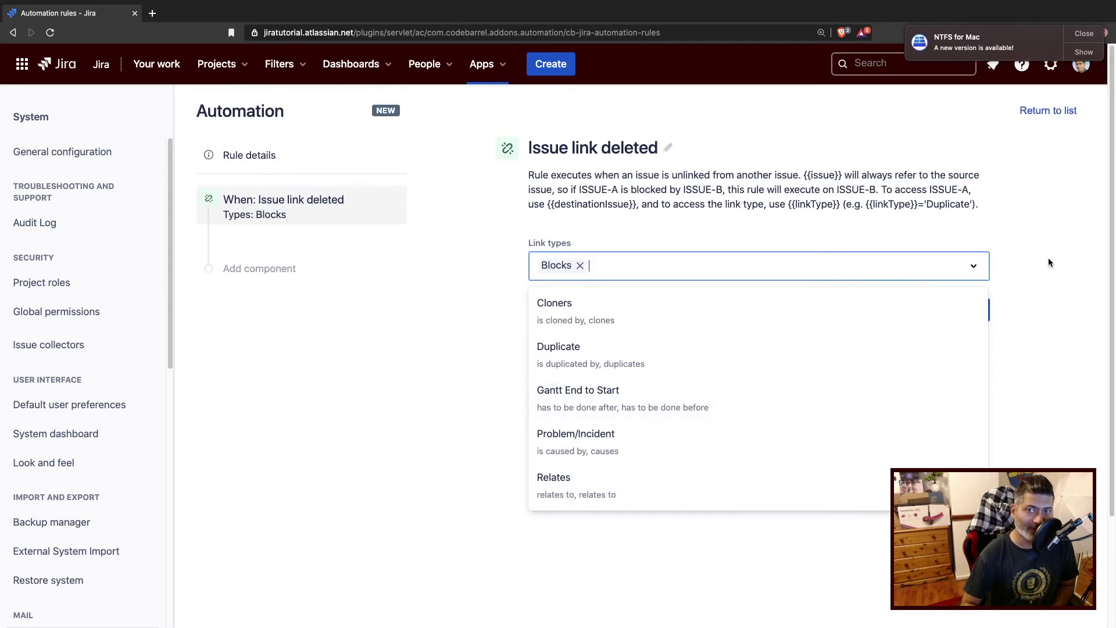
{"action": "left_click", "coordinate": [1050, 263]}
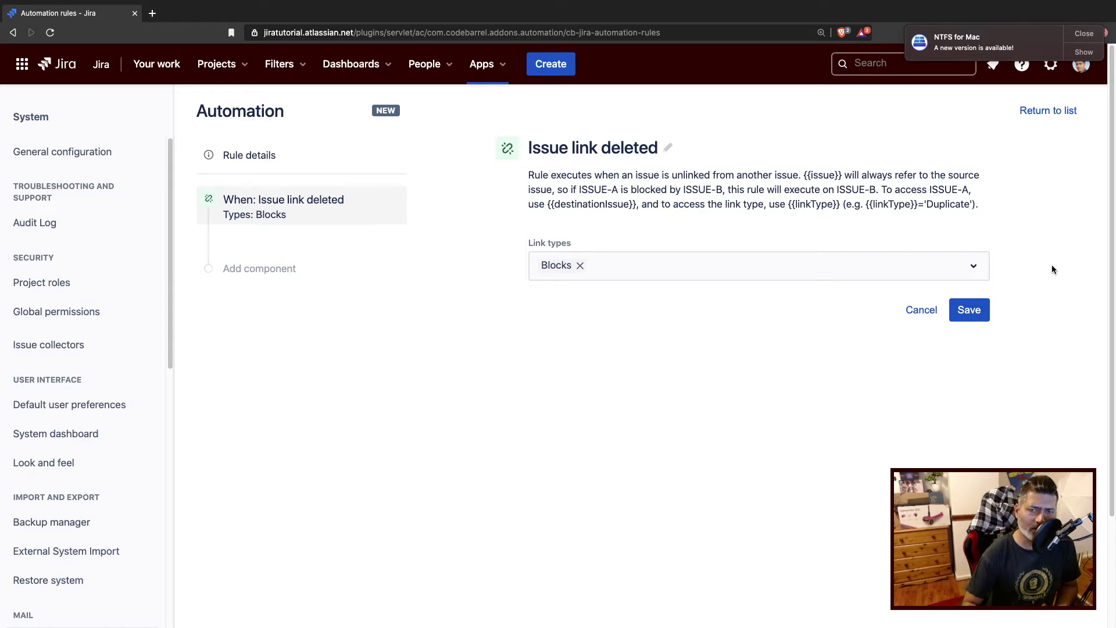
{"action": "left_click", "coordinate": [970, 318]}
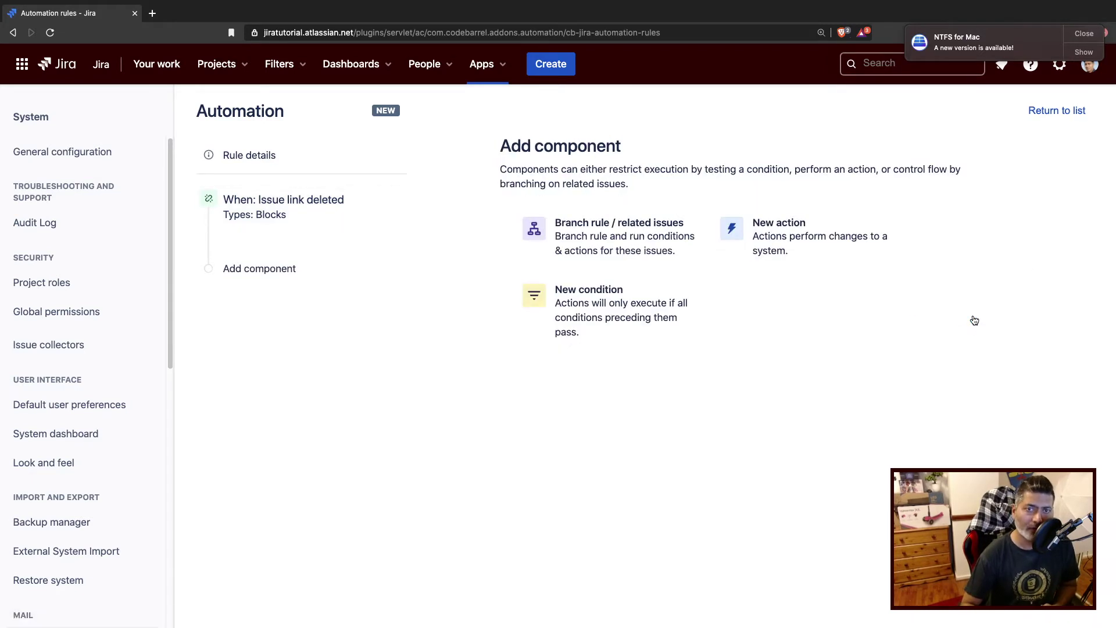
Add a condition step, then delete the unwanted empty condition.
{"action": "left_click", "coordinate": [628, 309]}
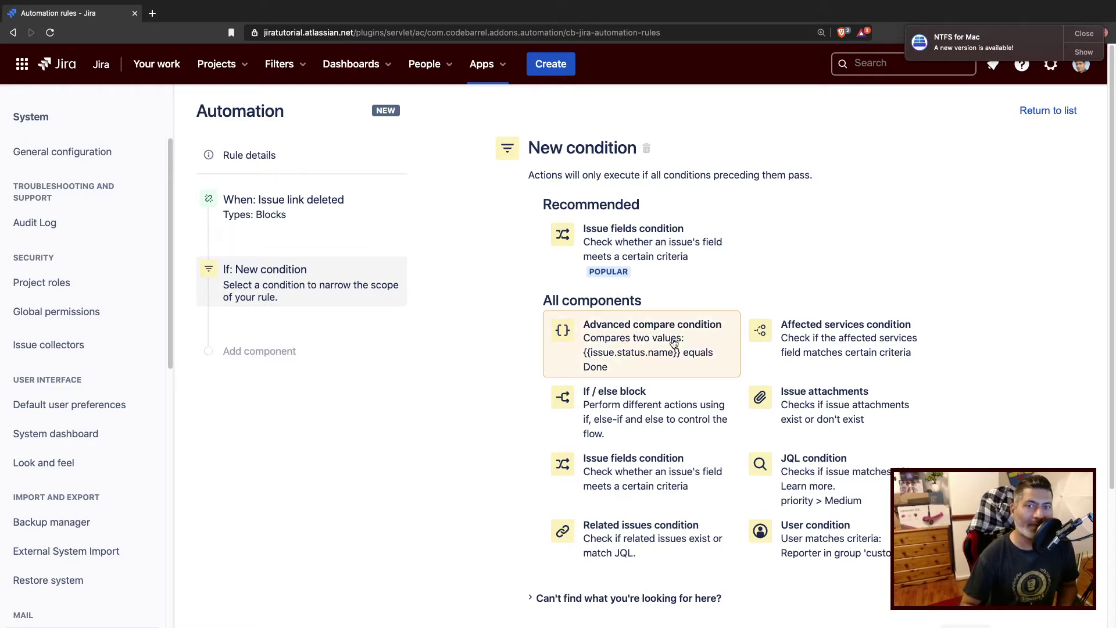
{"action": "scroll", "coordinate": [750, 381], "scroll_direction": "down", "scroll_amount": 3}
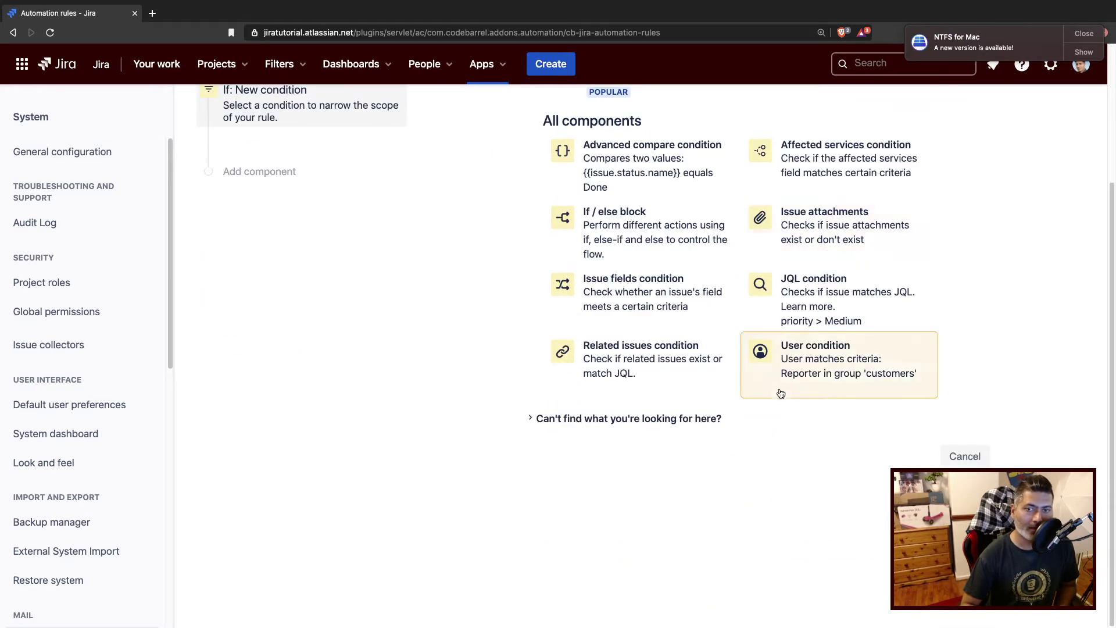
{"action": "scroll", "coordinate": [779, 390], "scroll_direction": "up", "scroll_amount": 3}
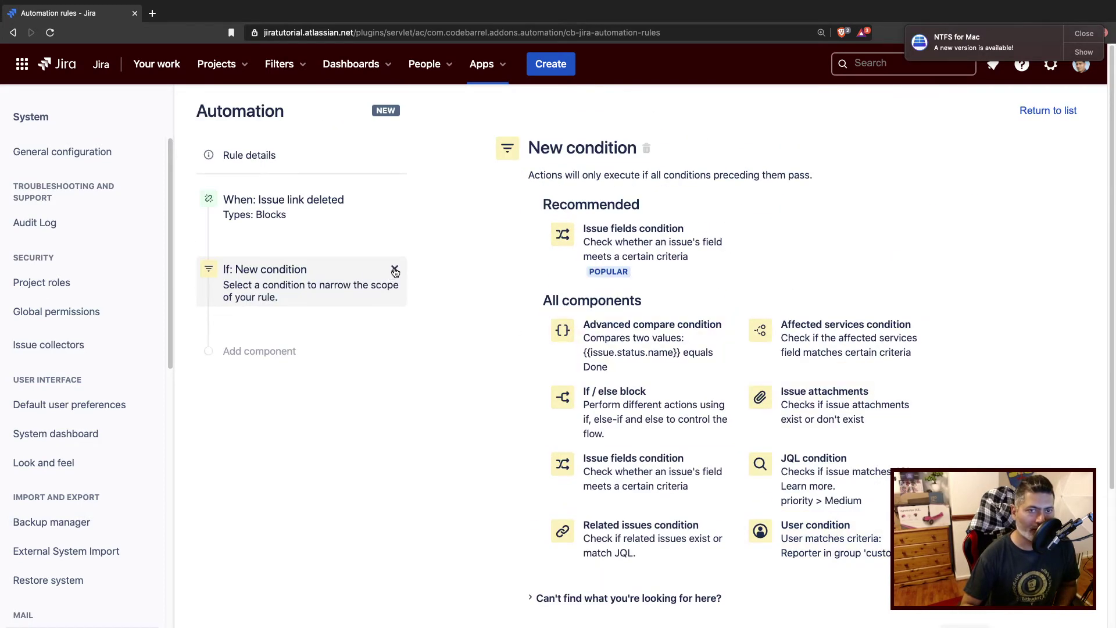
{"action": "left_click", "coordinate": [395, 272]}
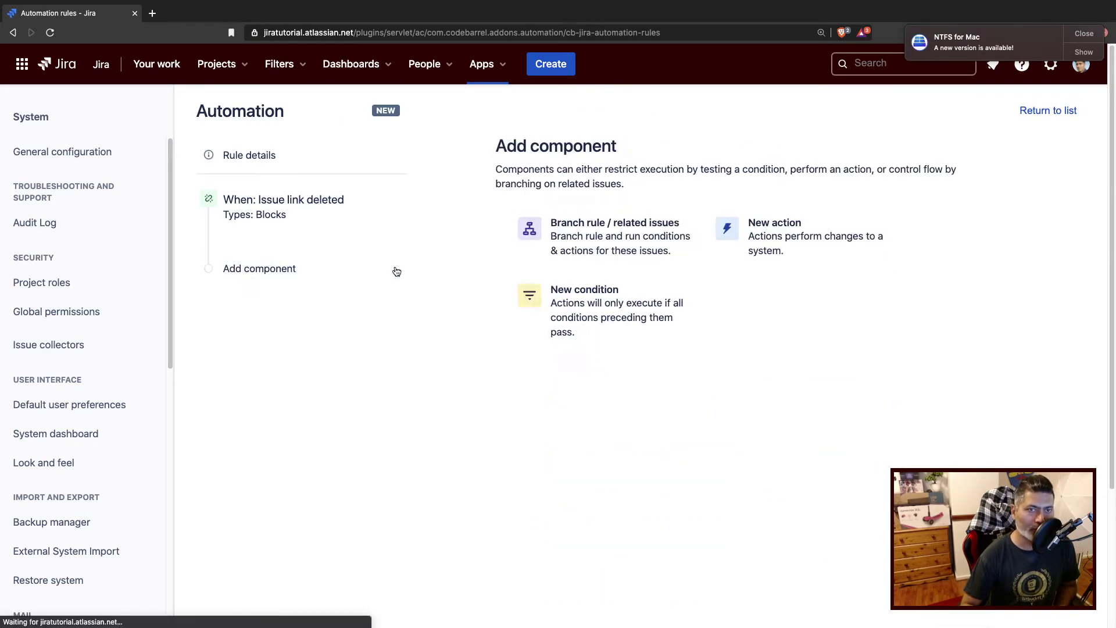
Add a new action, filtering the list by 'com', and choose Comment on issue.
{"action": "left_click", "coordinate": [783, 251]}
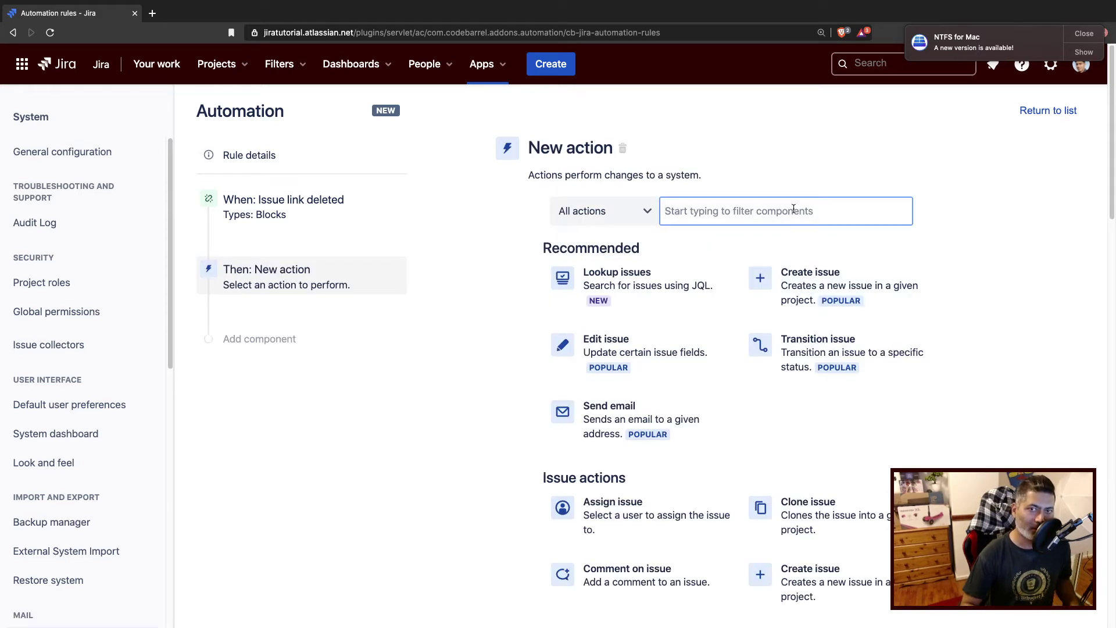
{"action": "type", "text": "em"}
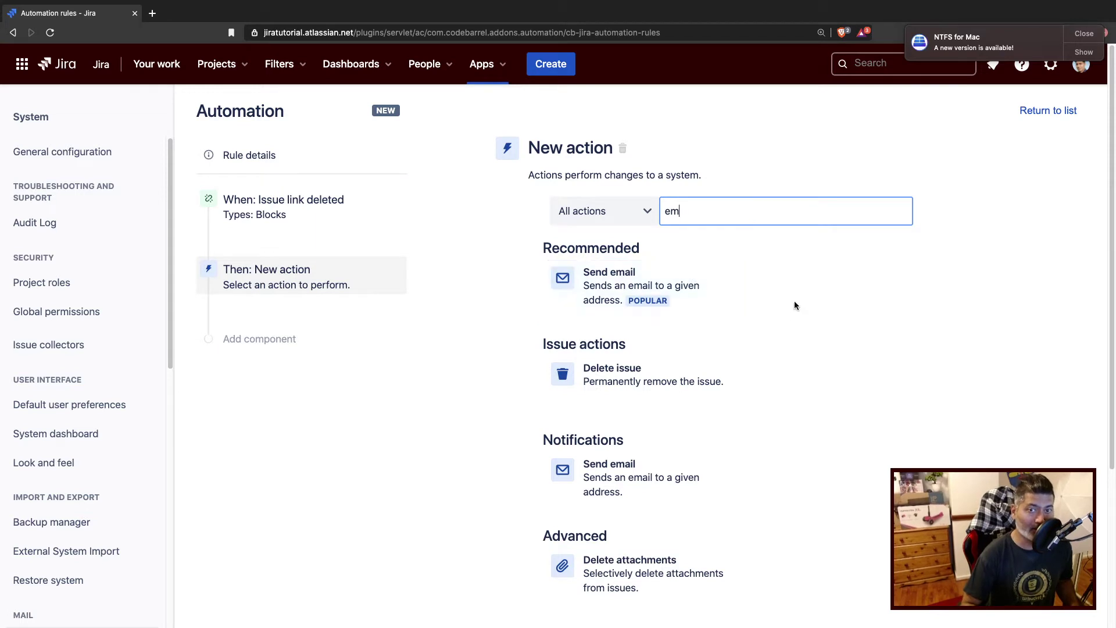
{"action": "left_click_drag", "start_coordinate": [703, 209], "coordinate": [602, 210]}
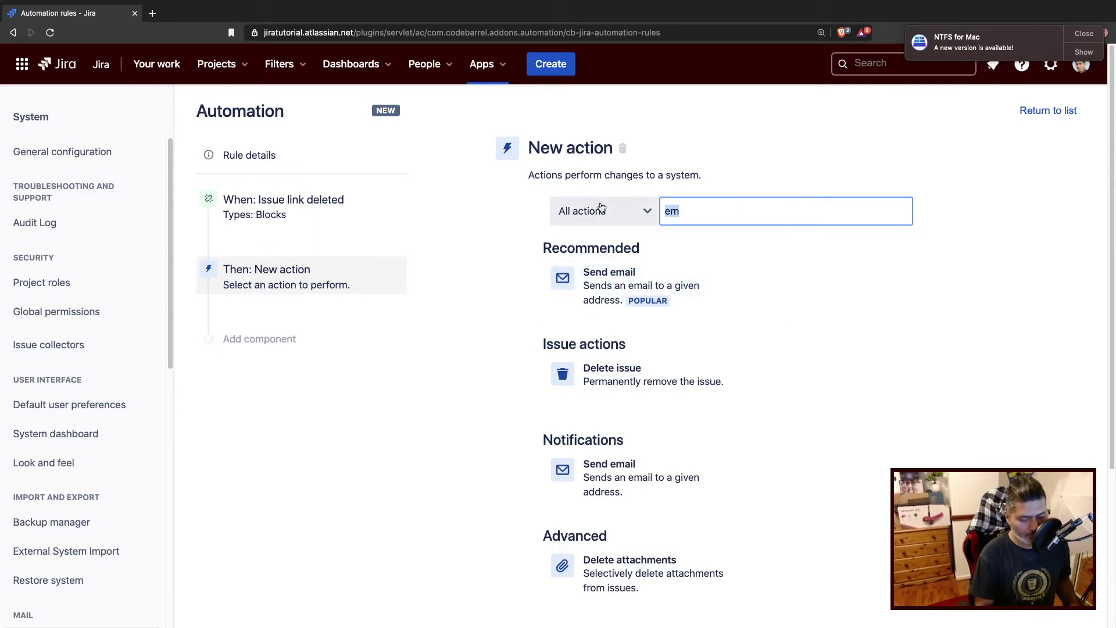
{"action": "key", "text": "BackSpace"}
{"action": "type", "text": "com"}
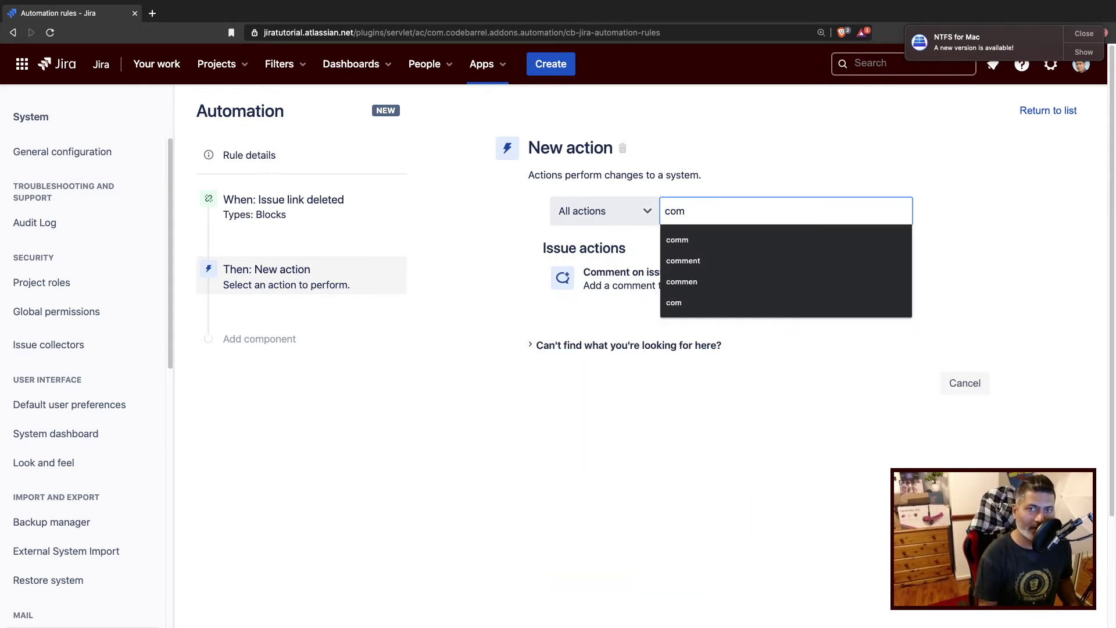
{"action": "left_click", "coordinate": [590, 288]}
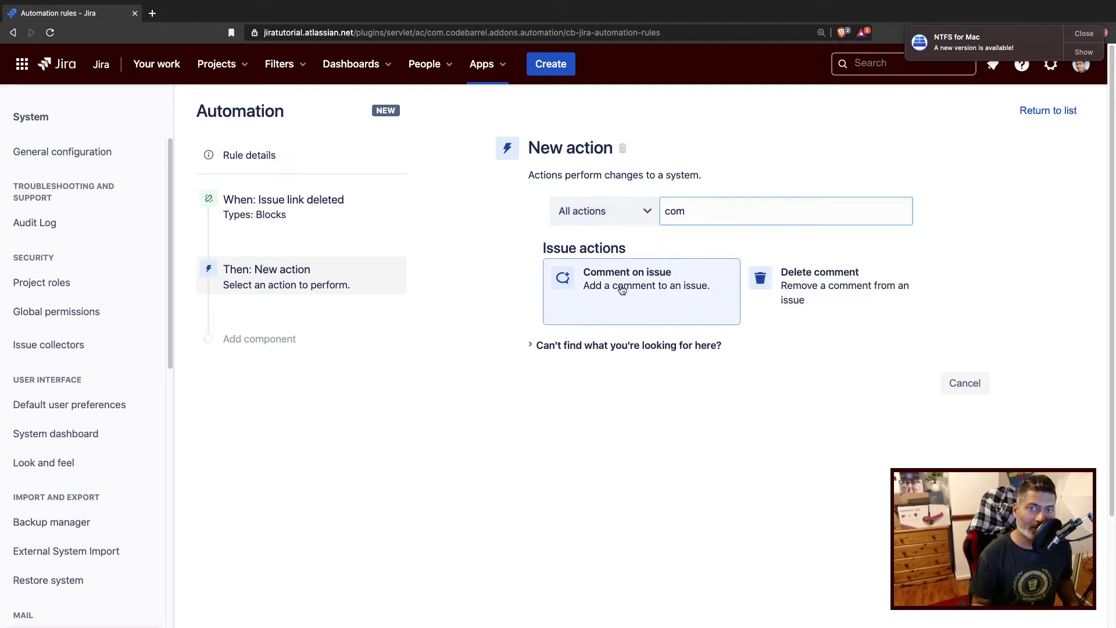
Enter 'Issue link deleted' as the comment text and save the Comment on issue action.
{"action": "left_click", "coordinate": [656, 463]}
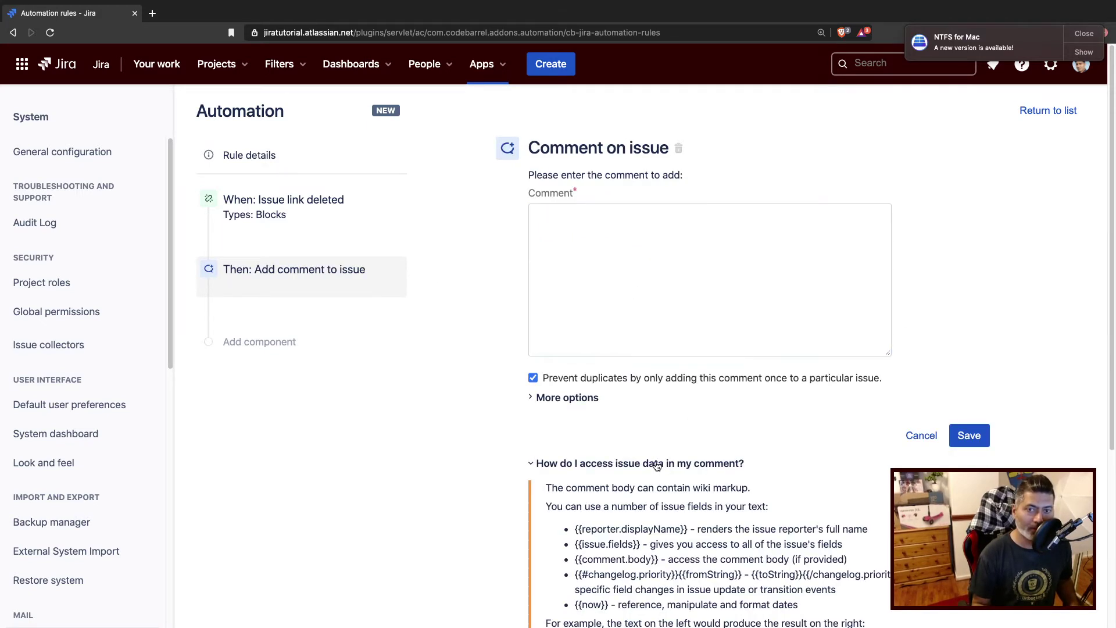
{"action": "scroll", "coordinate": [736, 409], "scroll_direction": "down", "scroll_amount": 2}
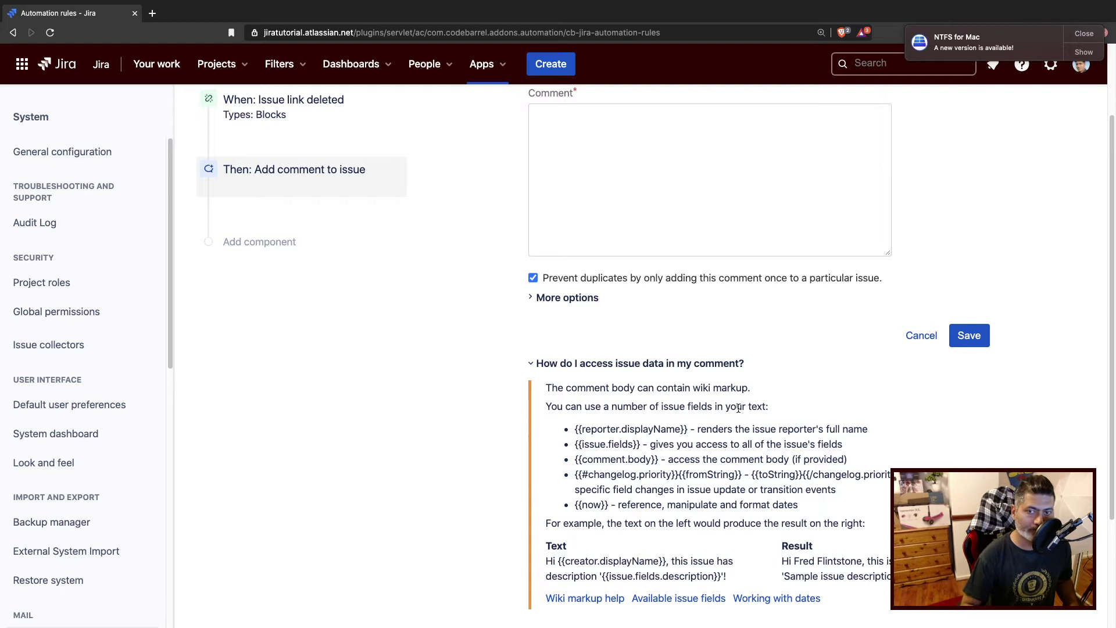
{"action": "scroll", "coordinate": [738, 409], "scroll_direction": "up", "scroll_amount": 1}
{"action": "scroll", "coordinate": [738, 409], "scroll_direction": "up", "scroll_amount": 2}
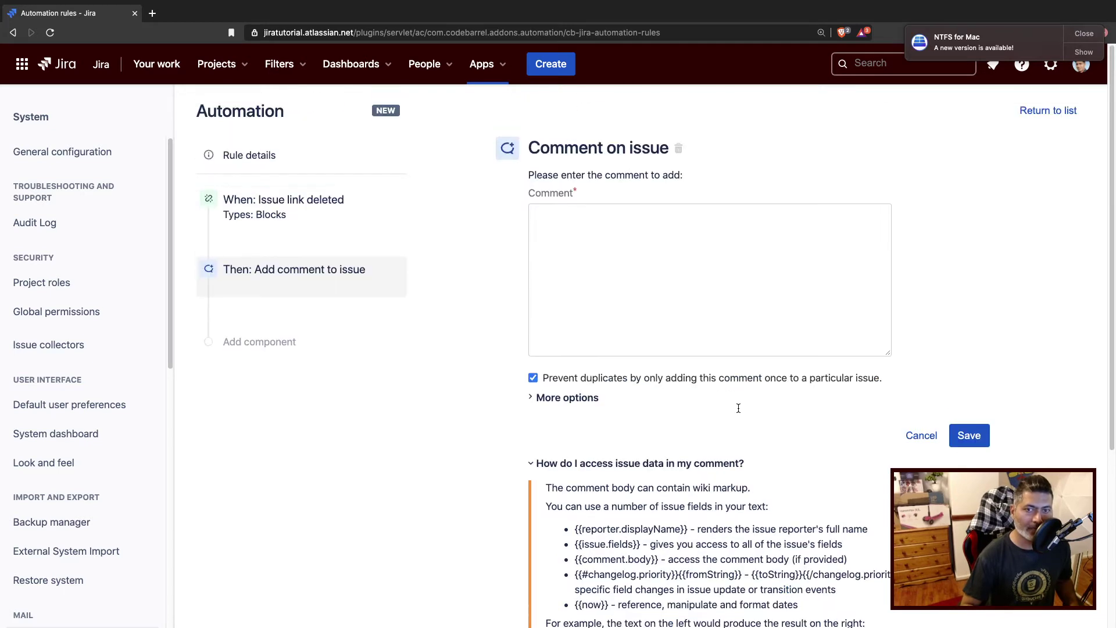
{"action": "left_click", "coordinate": [680, 262]}
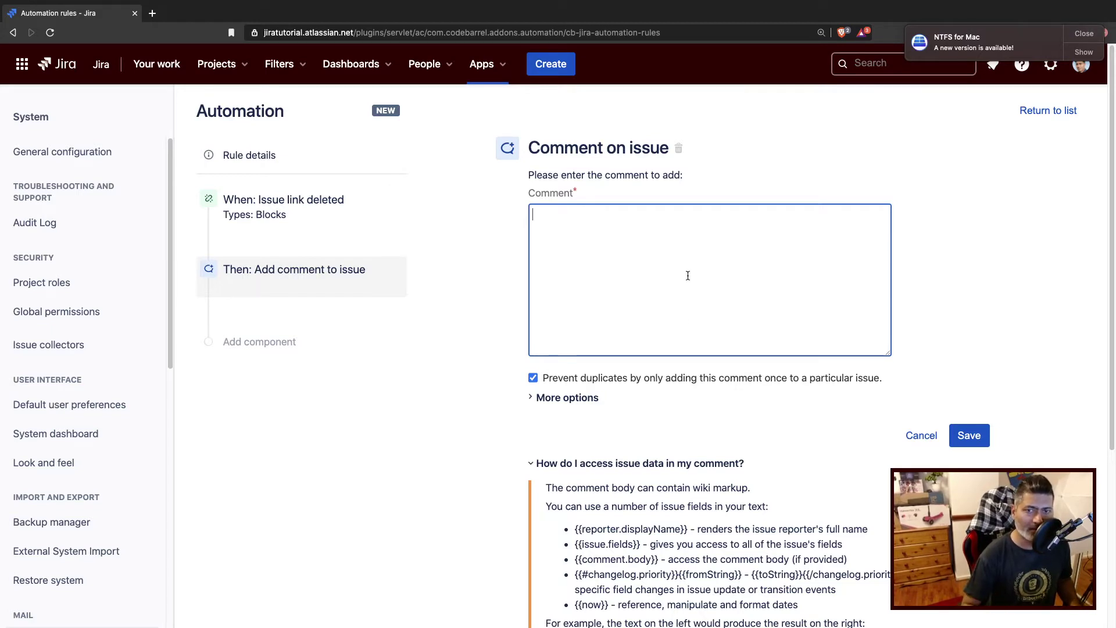
{"action": "scroll", "coordinate": [688, 275], "scroll_direction": "down", "scroll_amount": 1}
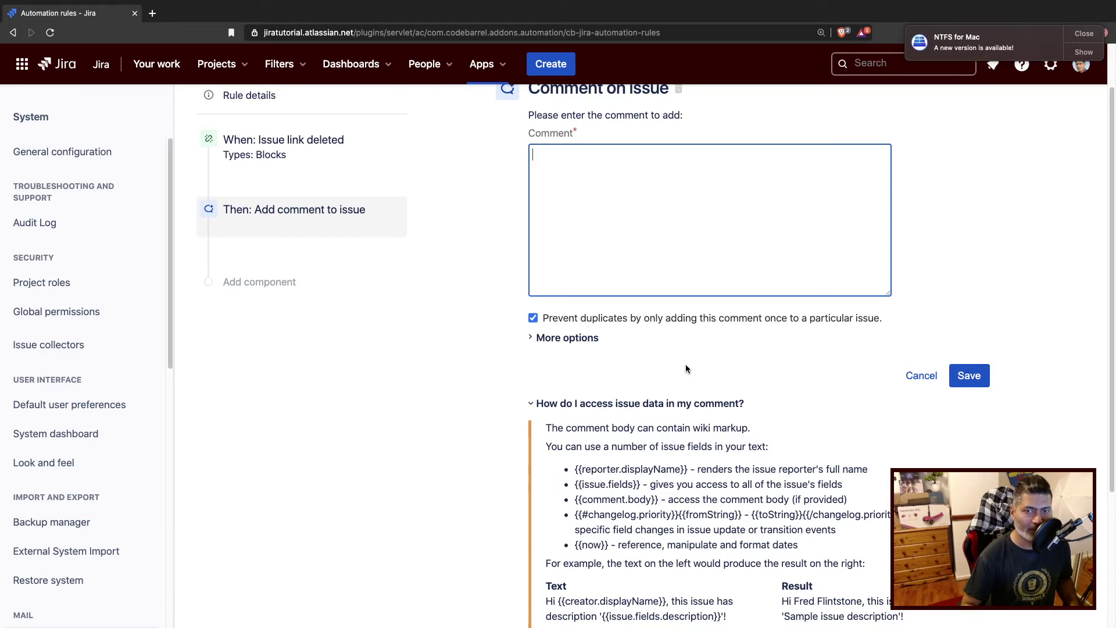
{"action": "scroll", "coordinate": [686, 368], "scroll_direction": "down", "scroll_amount": 3}
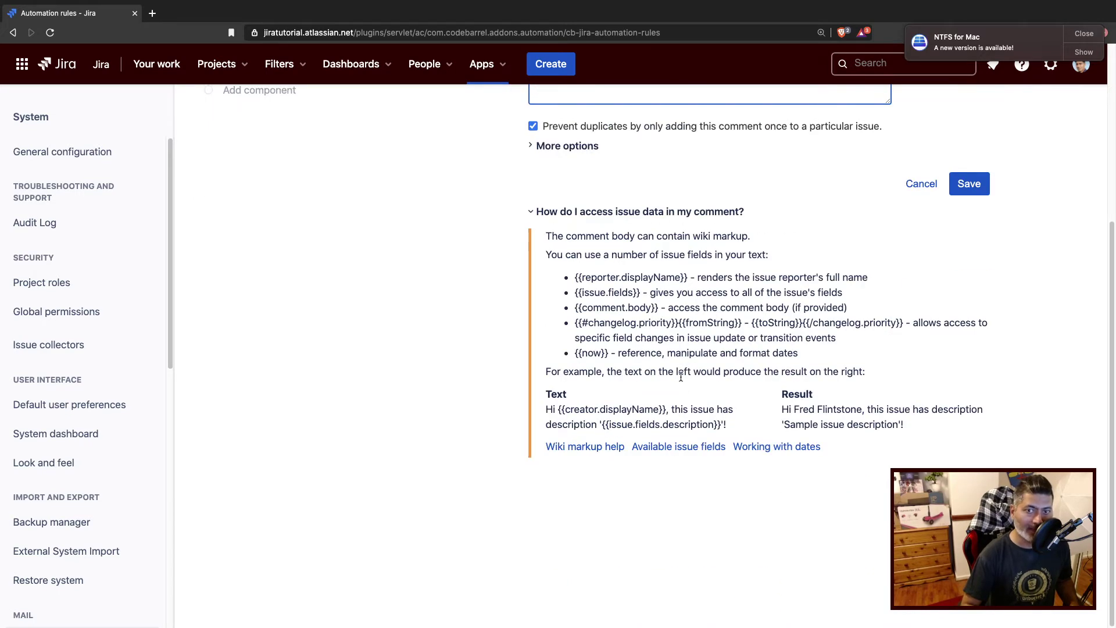
{"action": "left_click", "coordinate": [642, 498]}
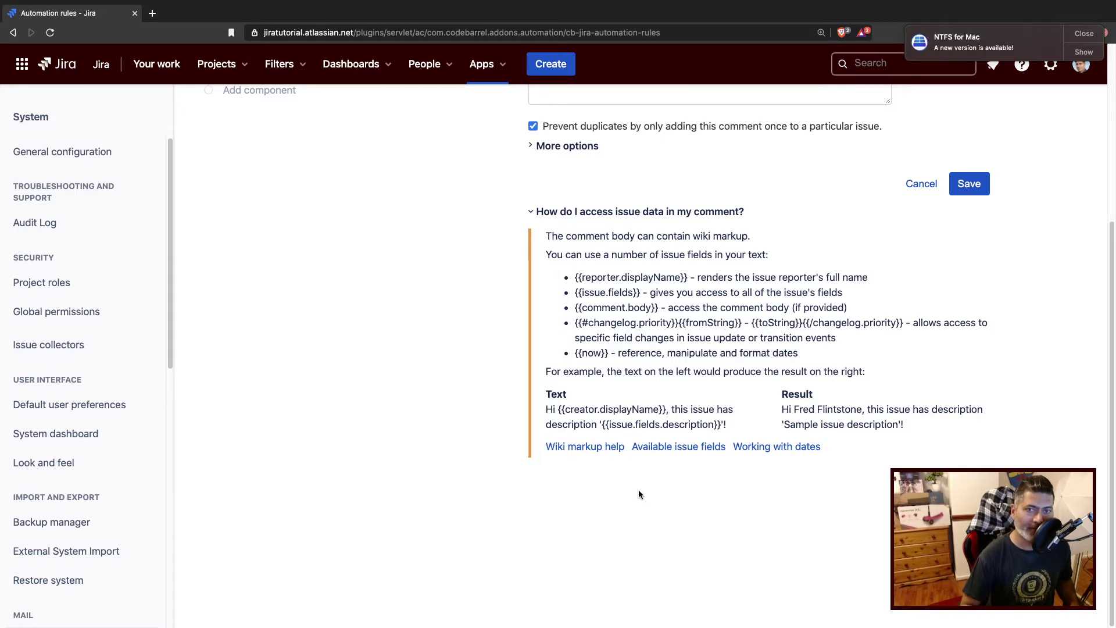
{"action": "scroll", "coordinate": [638, 491], "scroll_direction": "up", "scroll_amount": 4}
{"action": "left_click", "coordinate": [663, 241]}
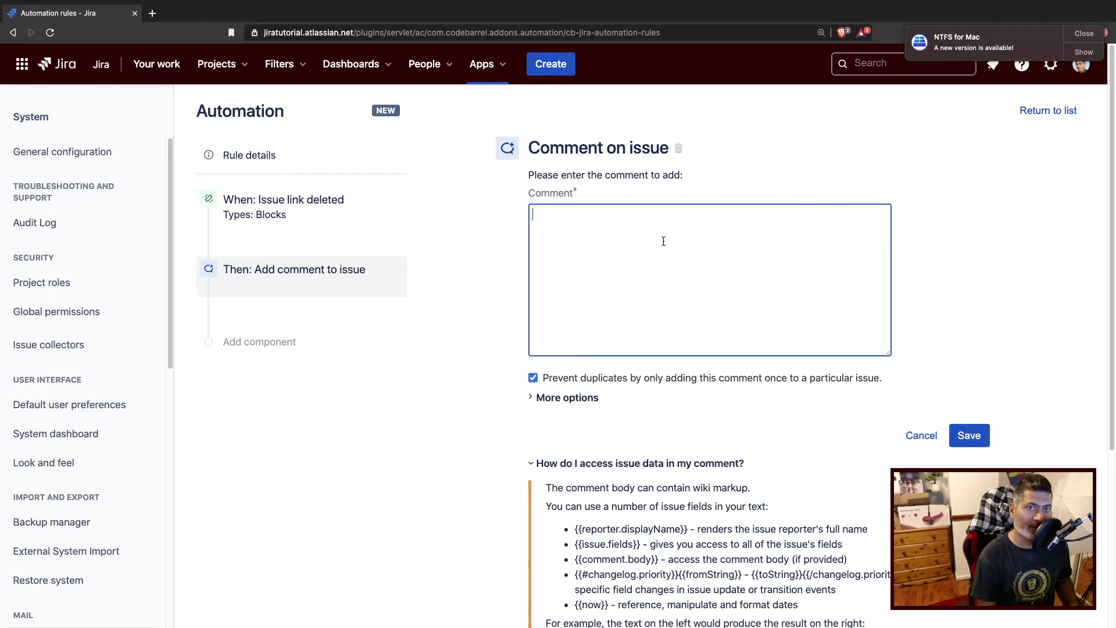
{"action": "type", "text": "Is"}
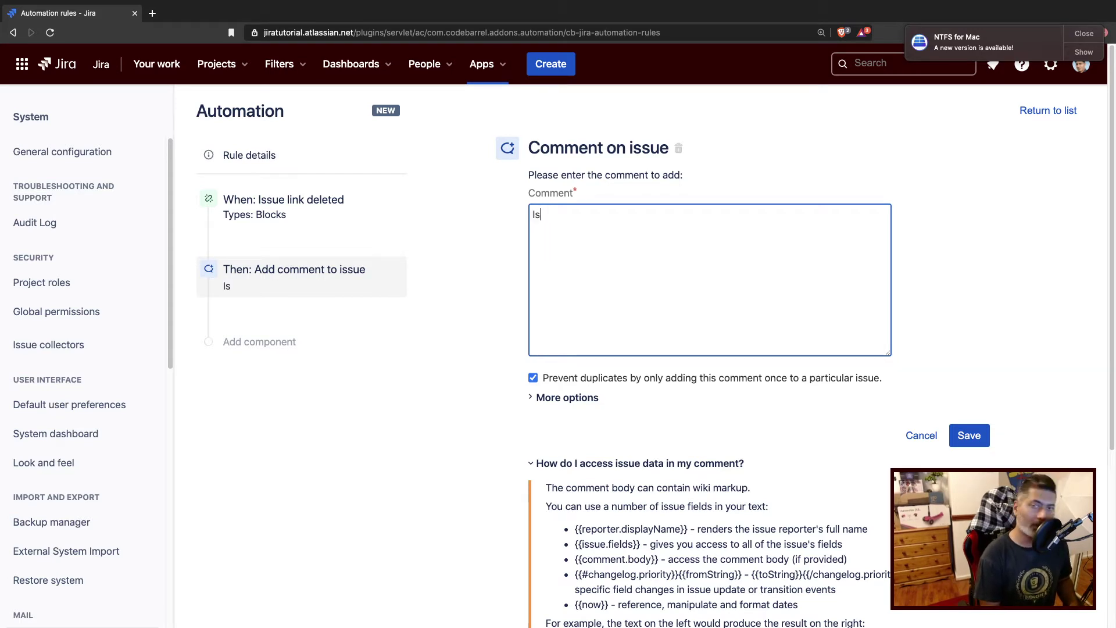
{"action": "type", "text": "sue li"}
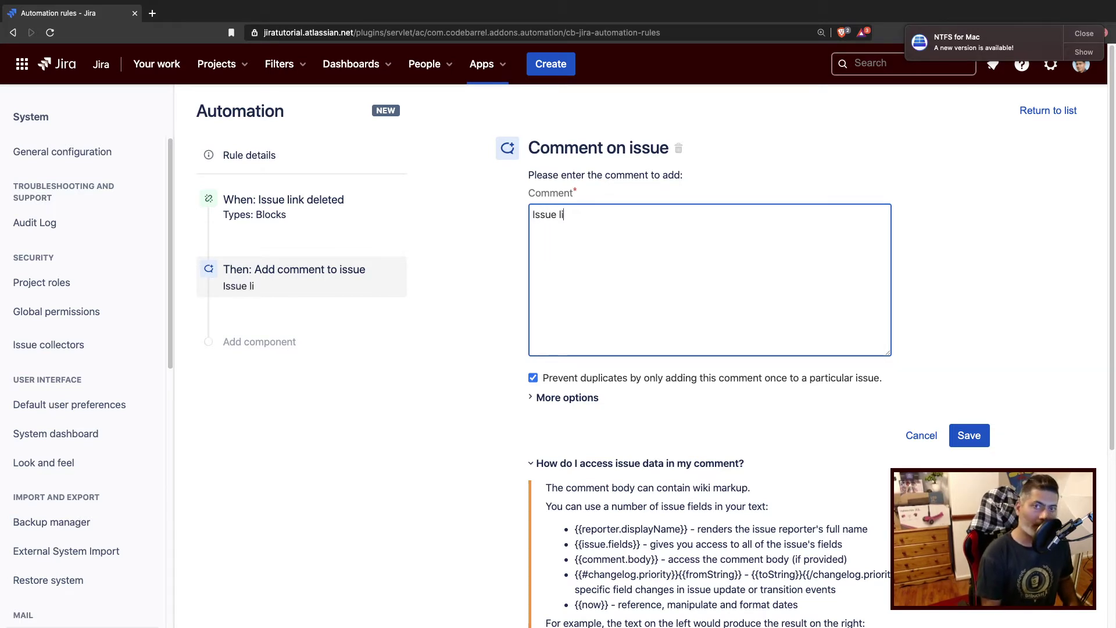
{"action": "type", "text": "nk deleted"}
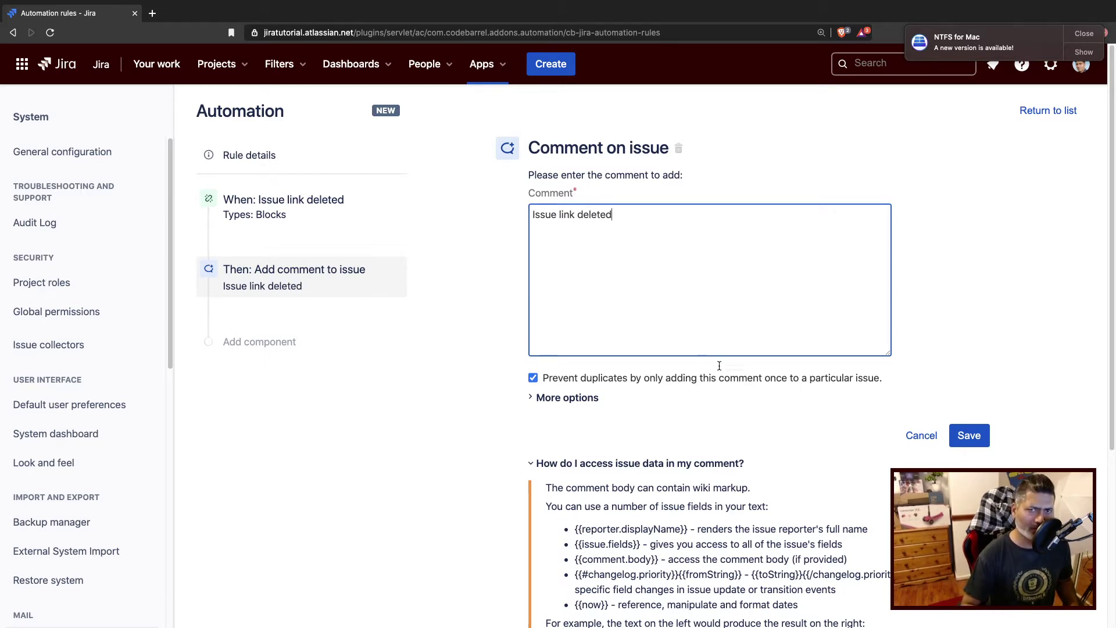
{"action": "left_click", "coordinate": [969, 436]}
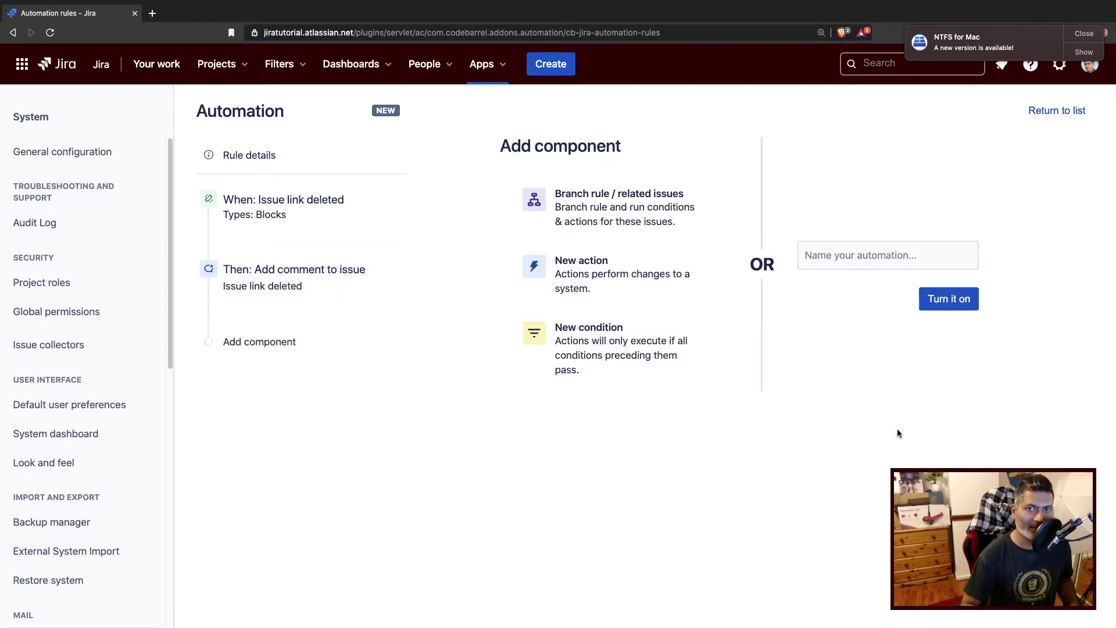
Name the rule 'issuelink-deleted' and turn it on.
{"action": "left_click", "coordinate": [893, 254]}
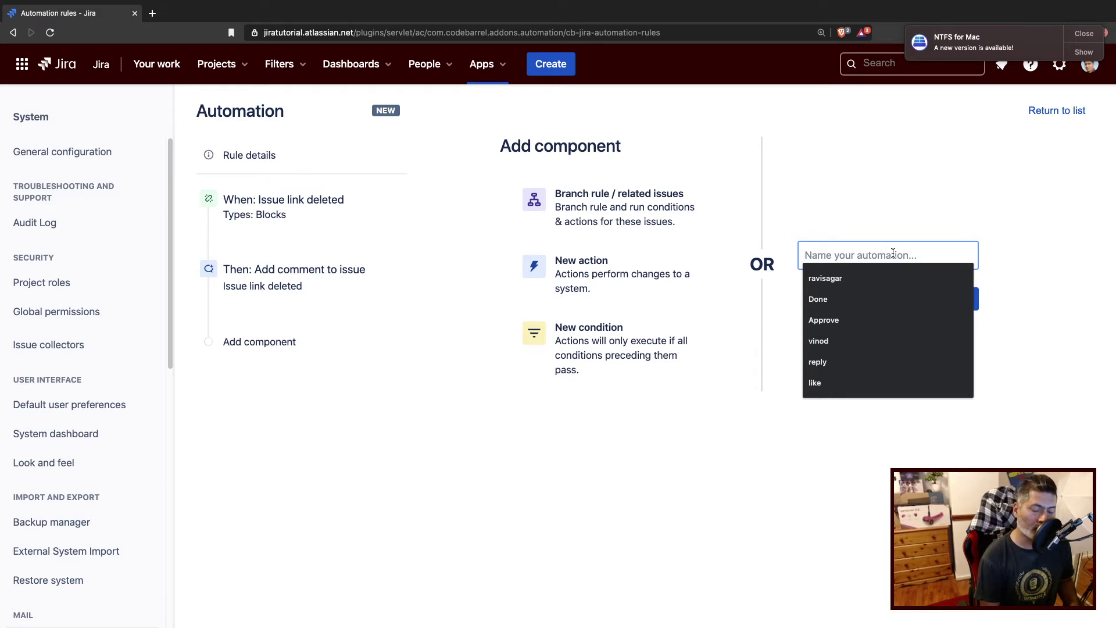
{"action": "type", "text": "issue"}
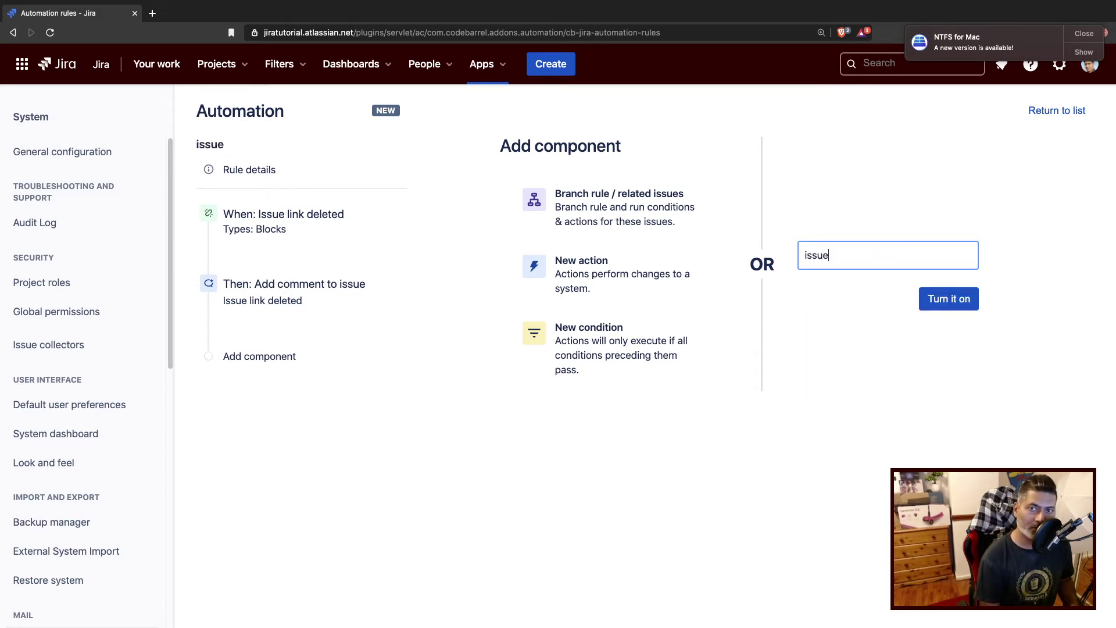
{"action": "type", "text": "link"}
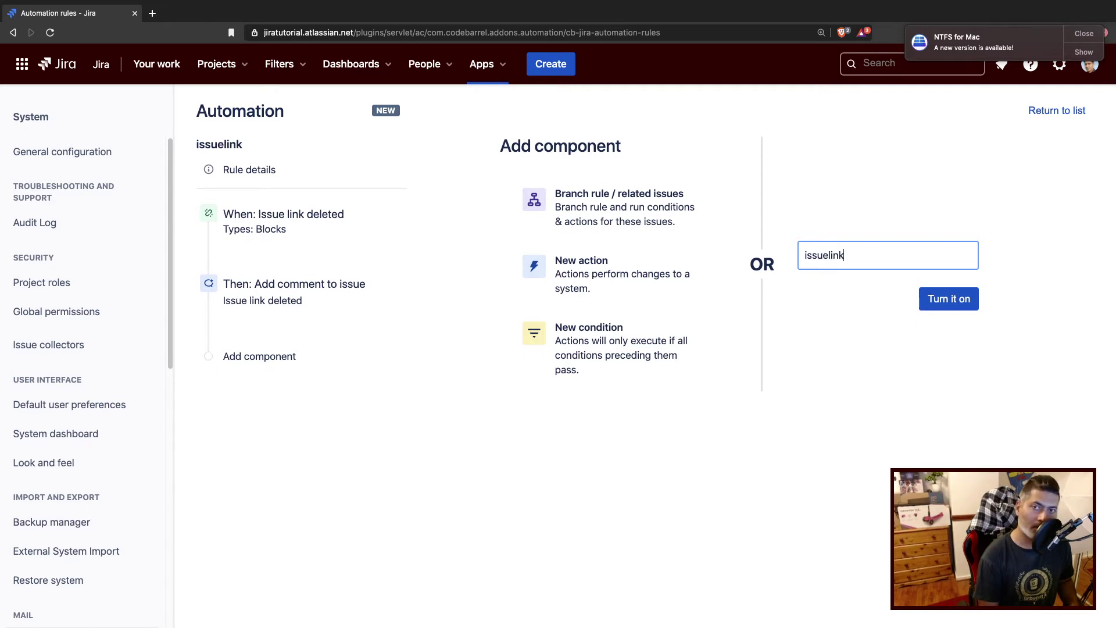
{"action": "type", "text": "-deleted"}
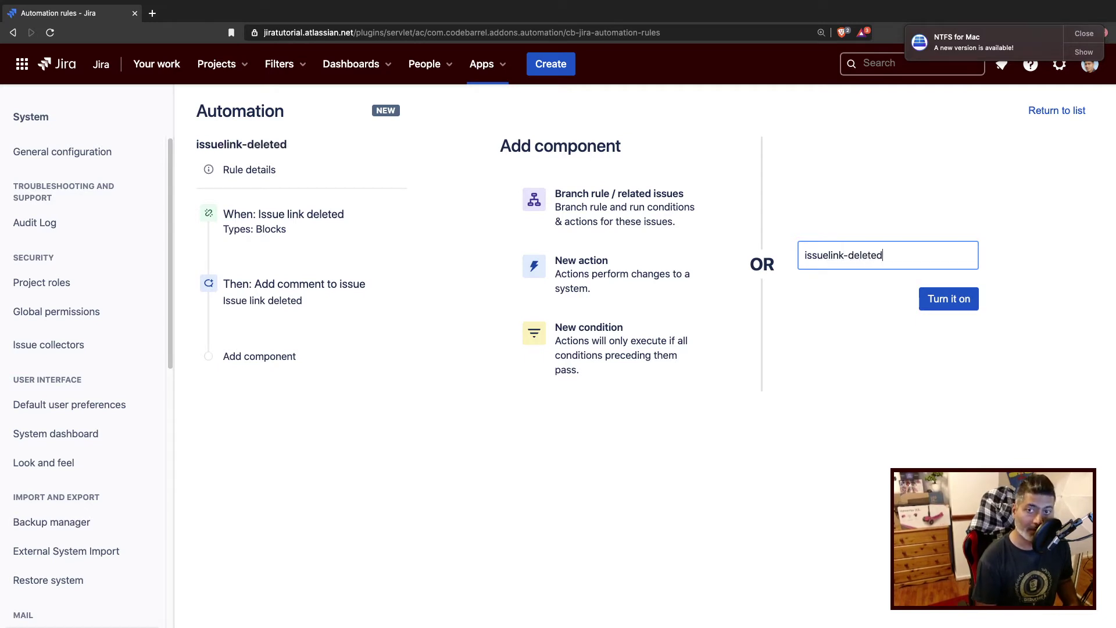
{"action": "left_click", "coordinate": [948, 299]}
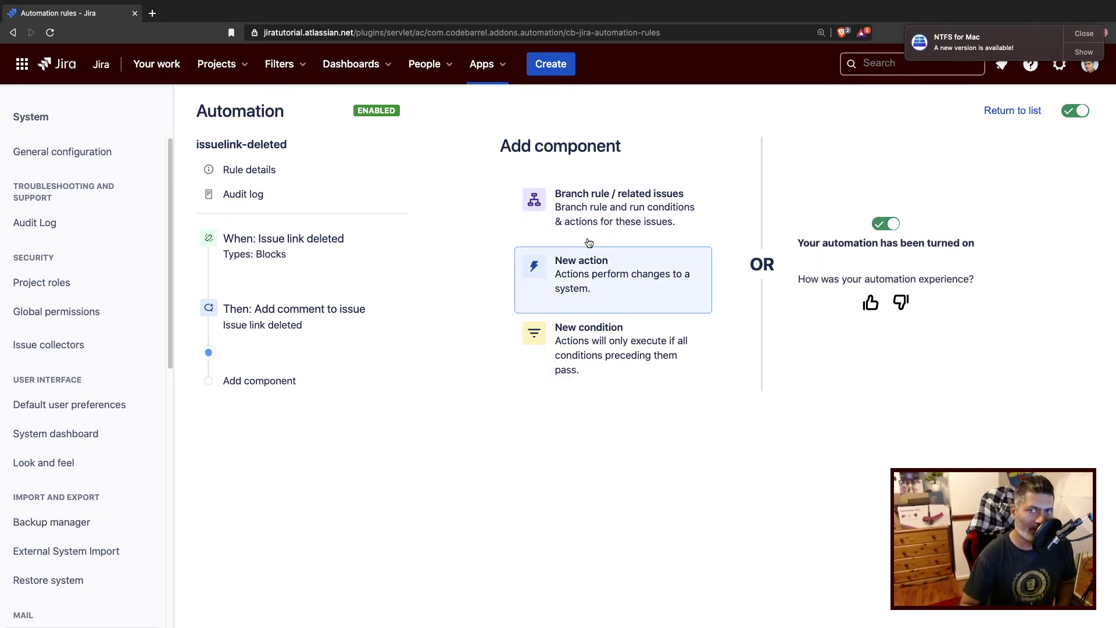
Review the trigger settings without changes, then open BT-28 from recently viewed issues in a new tab.
{"action": "left_click", "coordinate": [318, 249]}
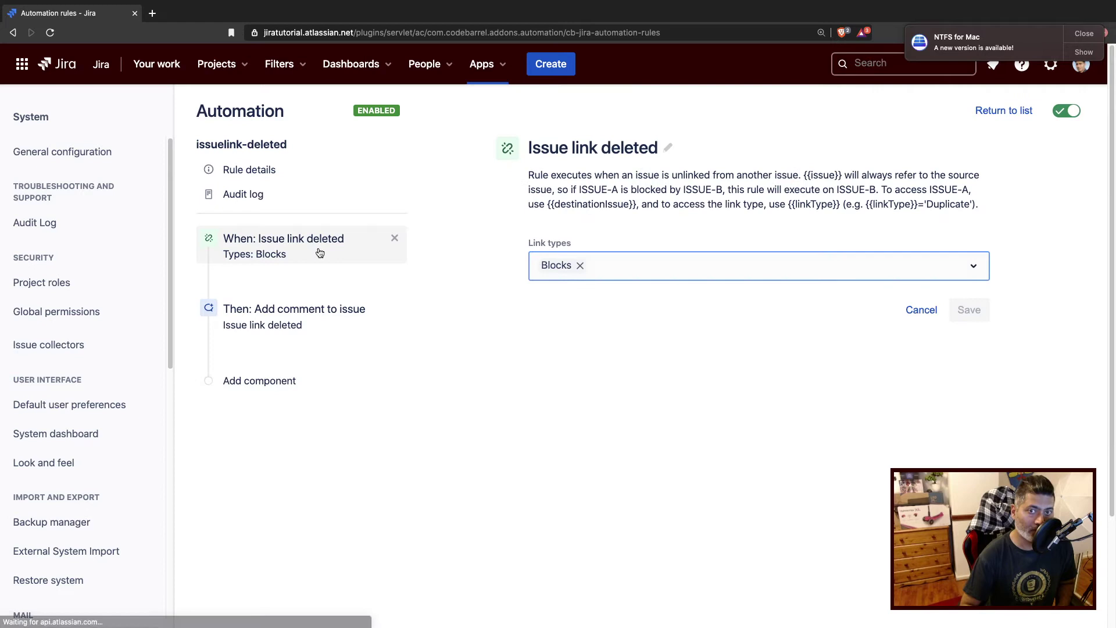
{"action": "mouse_move", "coordinate": [289, 284]}
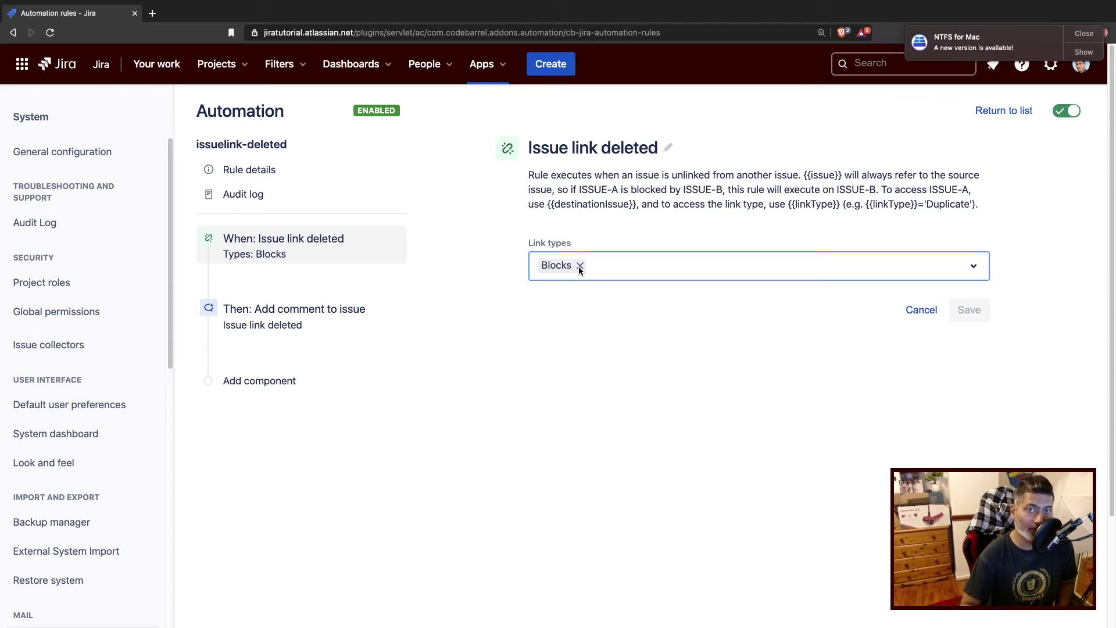
{"action": "left_click", "coordinate": [923, 311]}
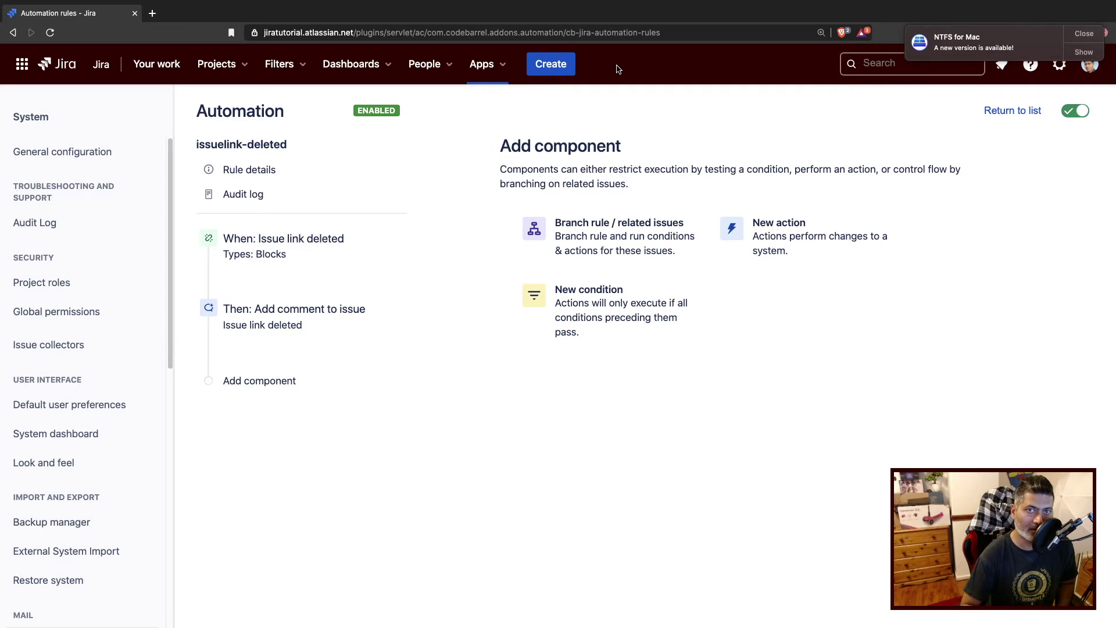
{"action": "left_click", "coordinate": [871, 63]}
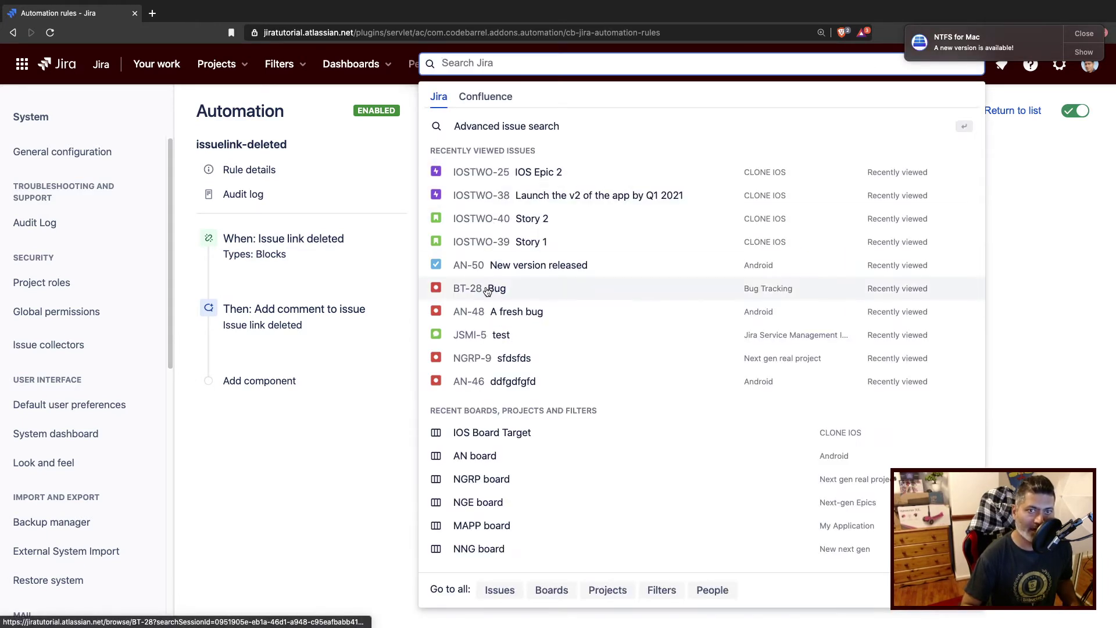
{"action": "left_click", "coordinate": [473, 289], "text": "super"}
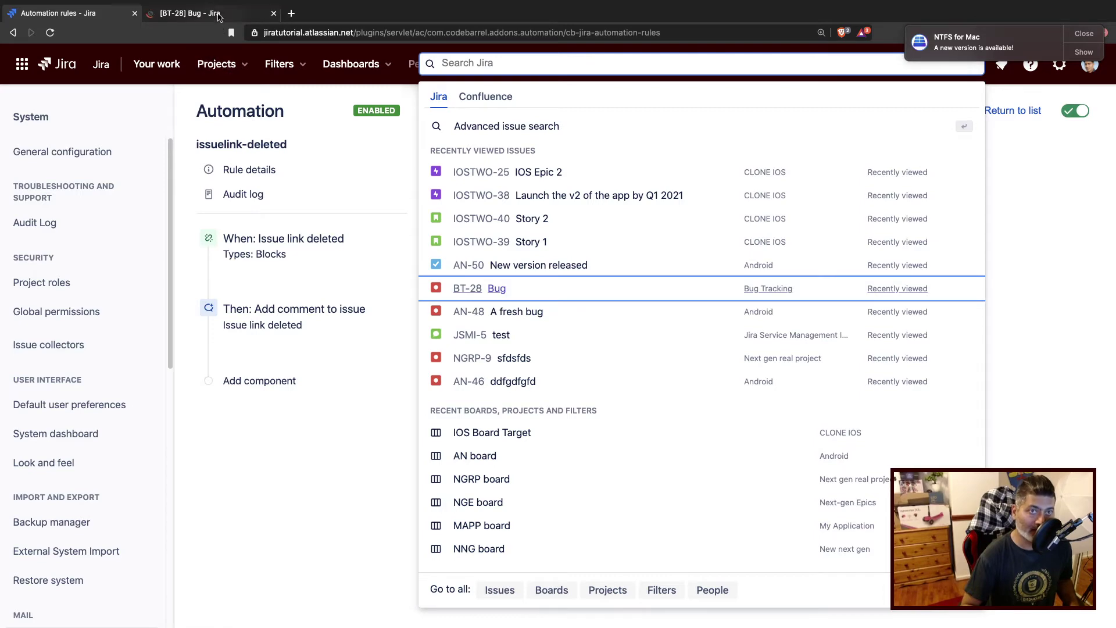
Switch to the BT-28 tab and scroll down to its is-blocked-by link to AN-46.
{"action": "left_click", "coordinate": [218, 14]}
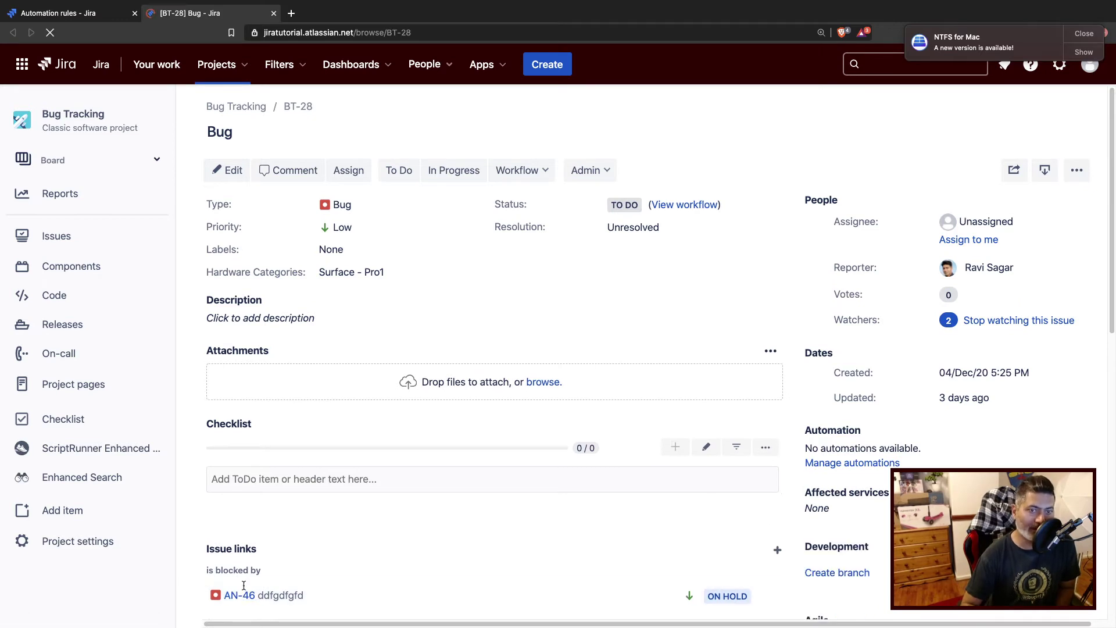
{"action": "scroll", "coordinate": [326, 550], "scroll_direction": "down", "scroll_amount": 3}
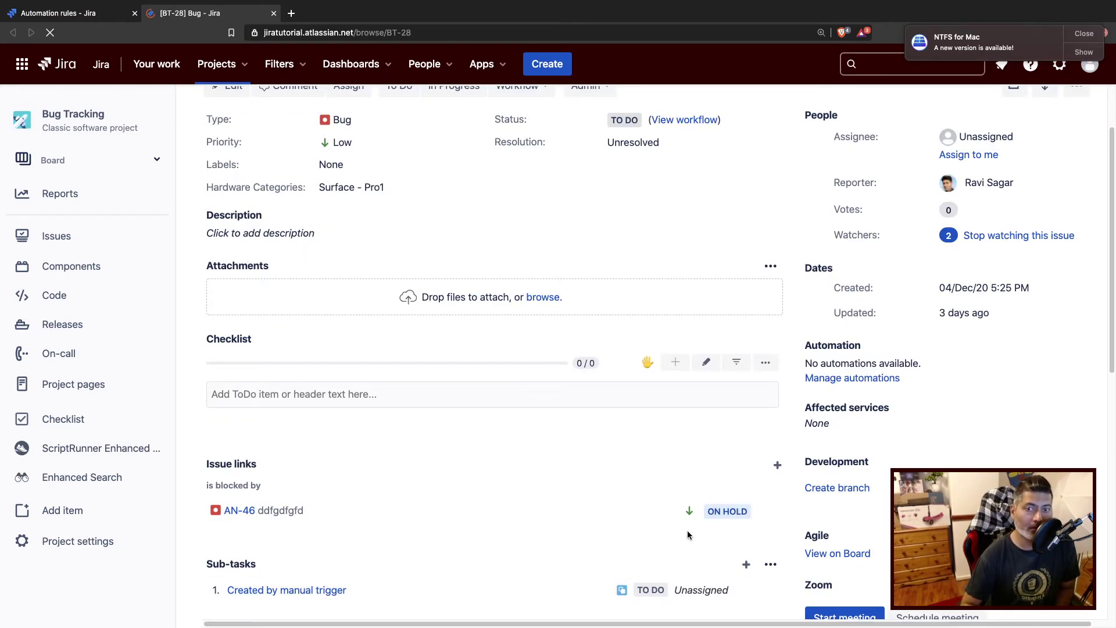
Delete BT-28's is-blocked-by link to AN-46 and confirm the deletion.
{"action": "mouse_move", "coordinate": [750, 519]}
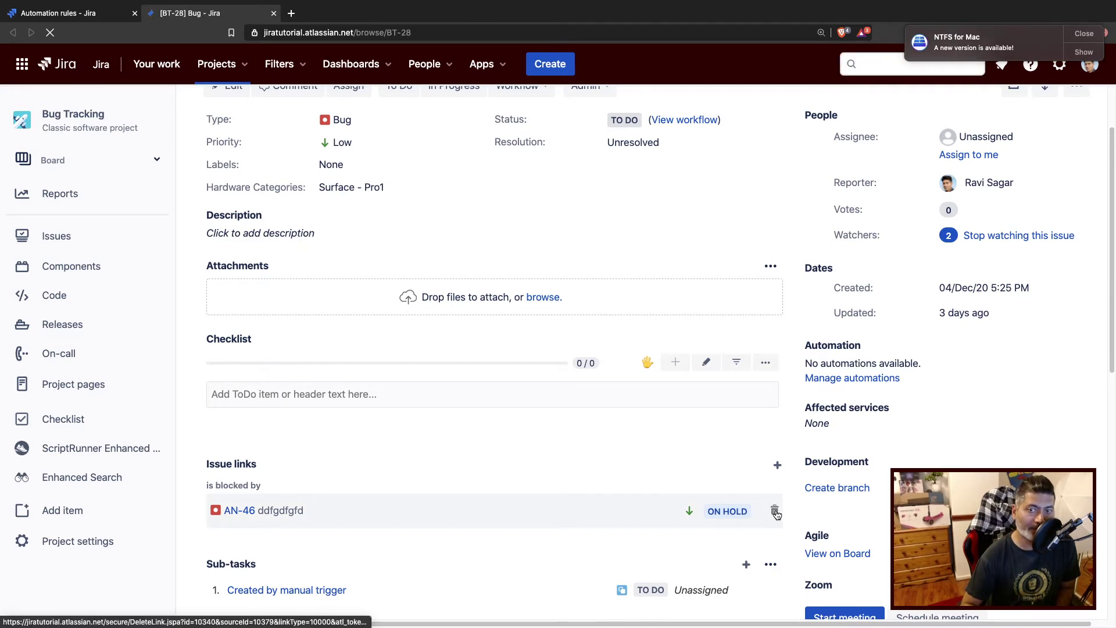
{"action": "left_click", "coordinate": [776, 511]}
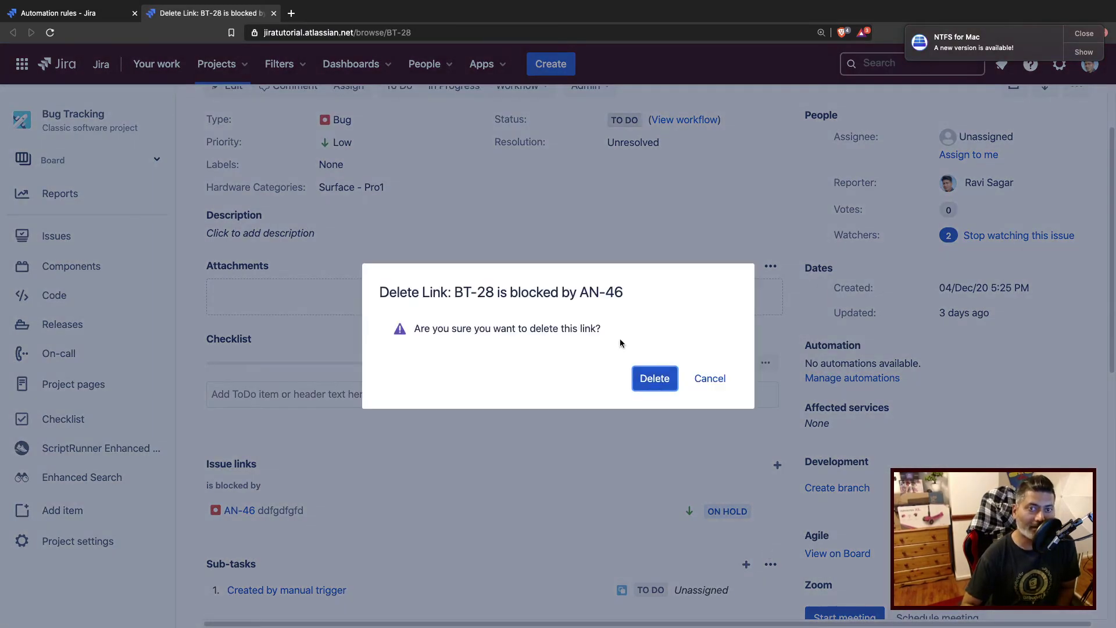
{"action": "left_click", "coordinate": [653, 384]}
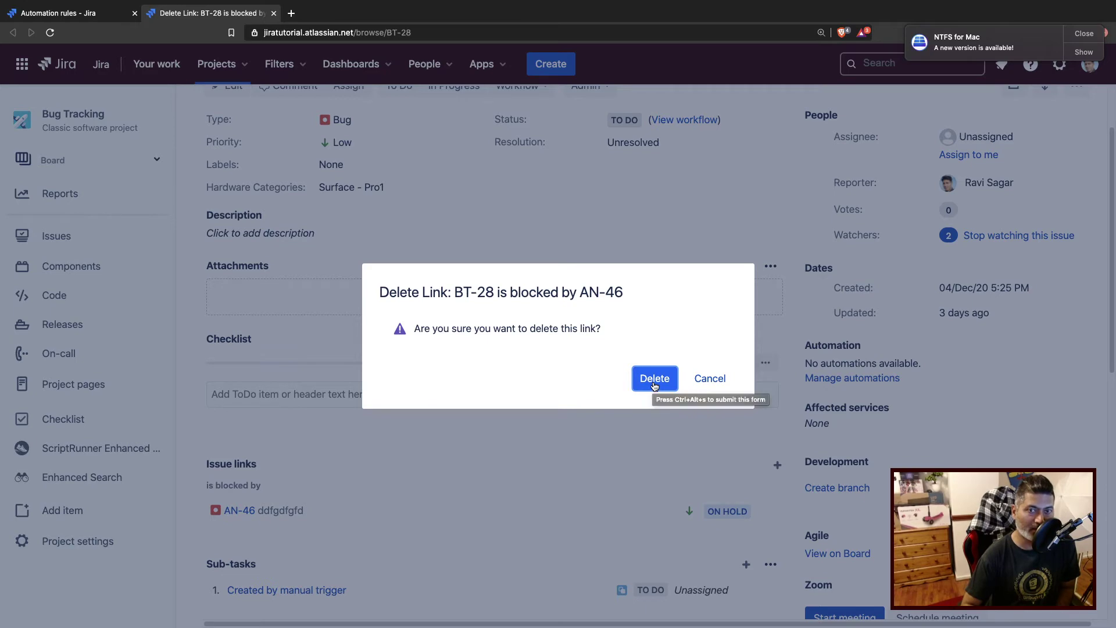
{"action": "left_click", "coordinate": [653, 379]}
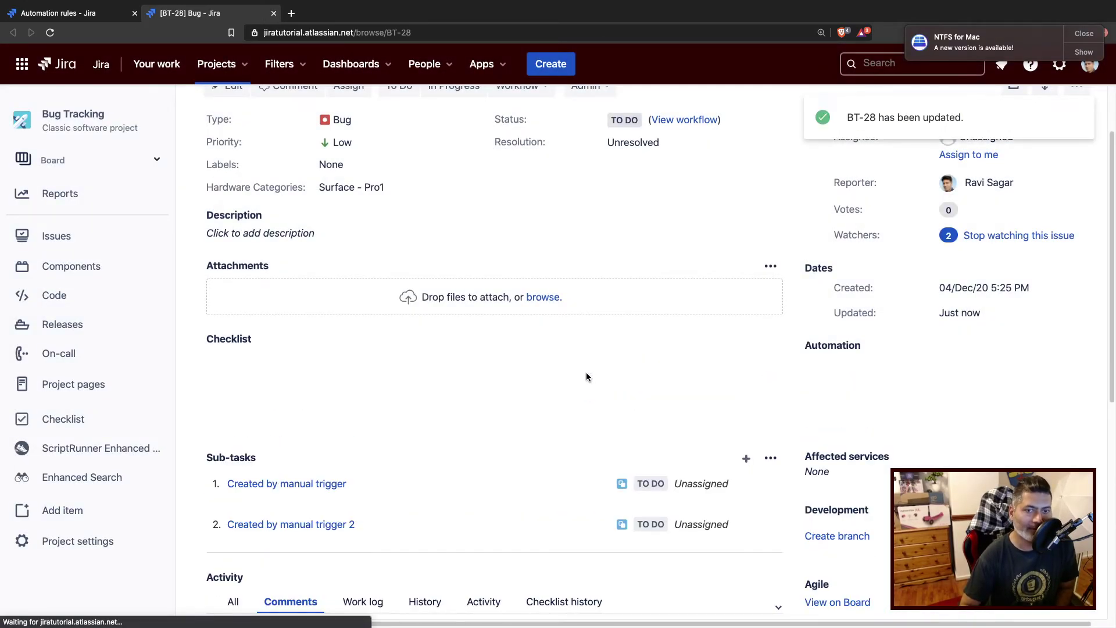
Reload BT-28 and scroll down to look for new comments.
{"action": "scroll", "coordinate": [588, 376], "scroll_direction": "down", "scroll_amount": 4}
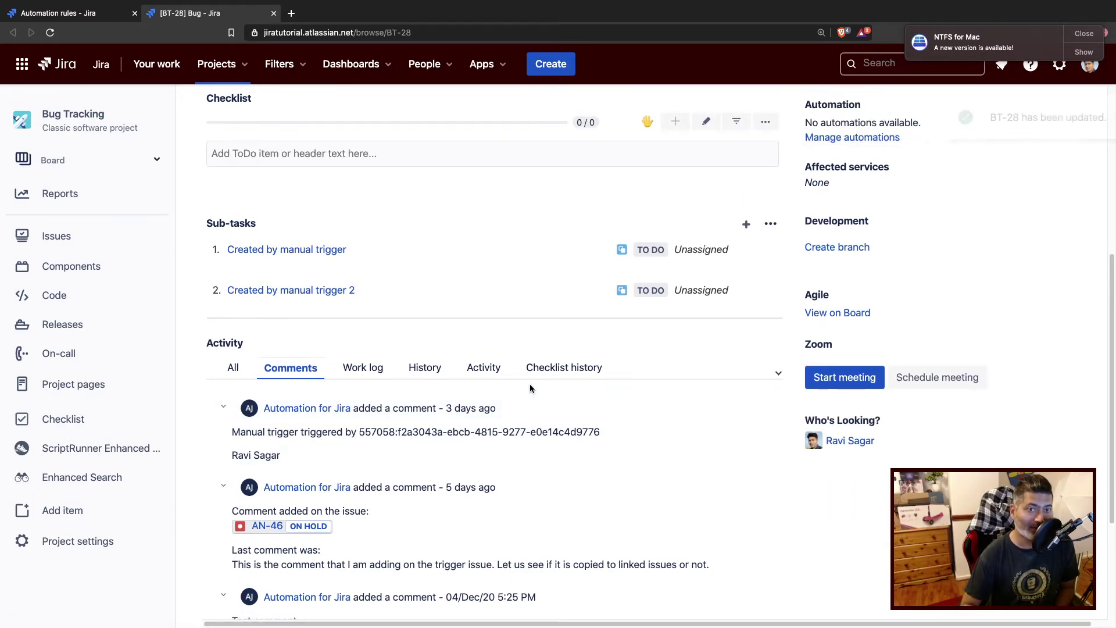
{"action": "scroll", "coordinate": [538, 417], "scroll_direction": "up", "scroll_amount": 6}
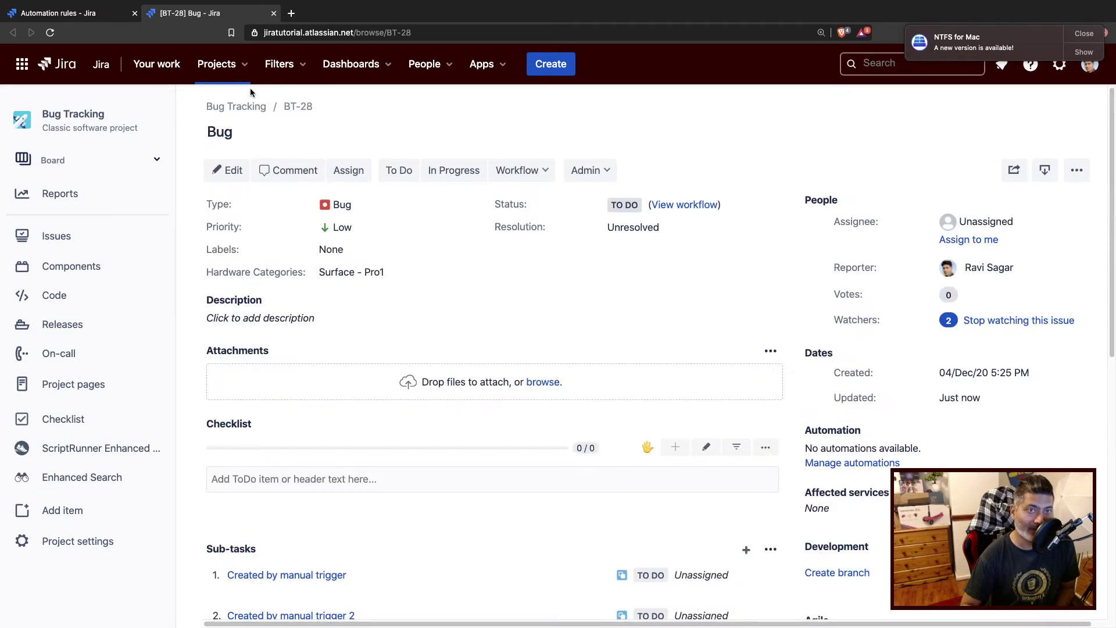
{"action": "left_click", "coordinate": [50, 32]}
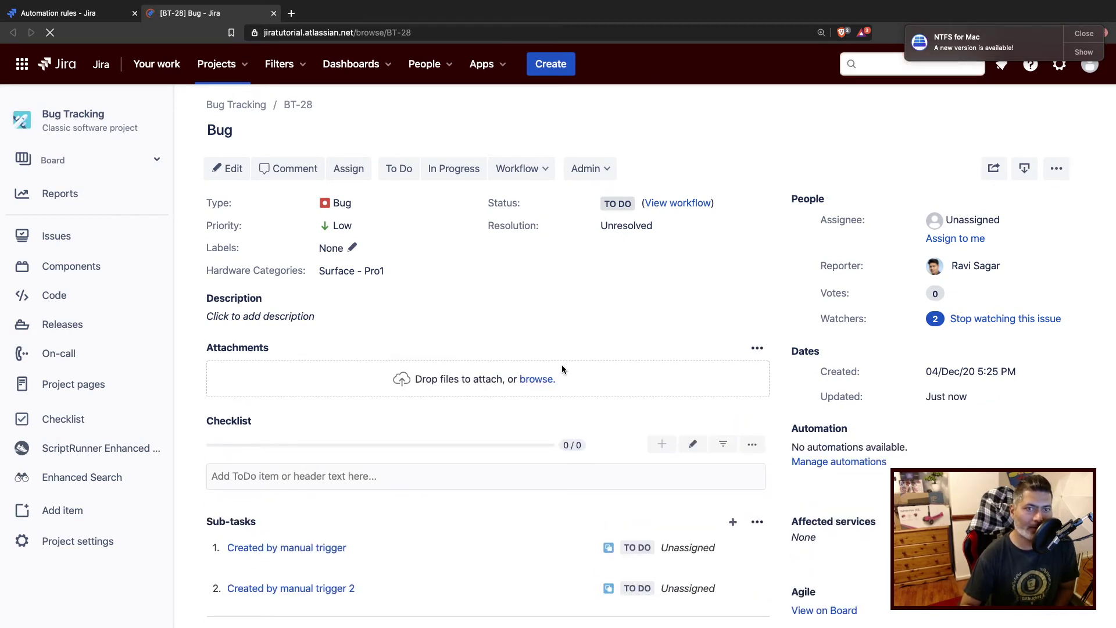
{"action": "scroll", "coordinate": [561, 366], "scroll_direction": "down", "scroll_amount": 3}
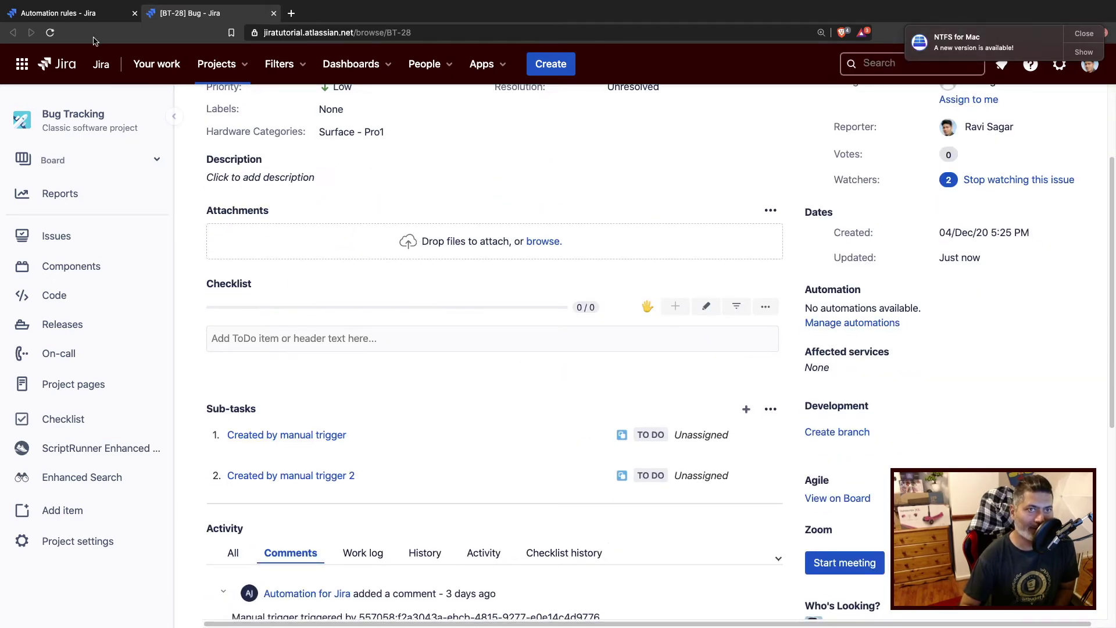
Expand the successful run in the rule's audit log and open AN-46 and BT-28 in new tabs.
{"action": "left_click", "coordinate": [71, 14]}
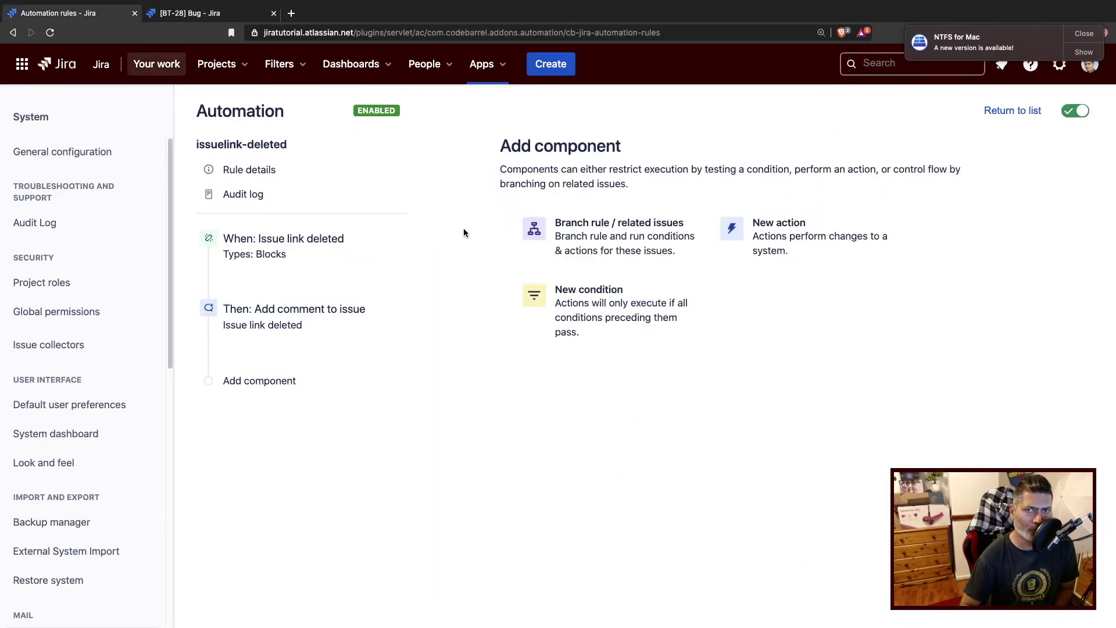
{"action": "left_click", "coordinate": [280, 197]}
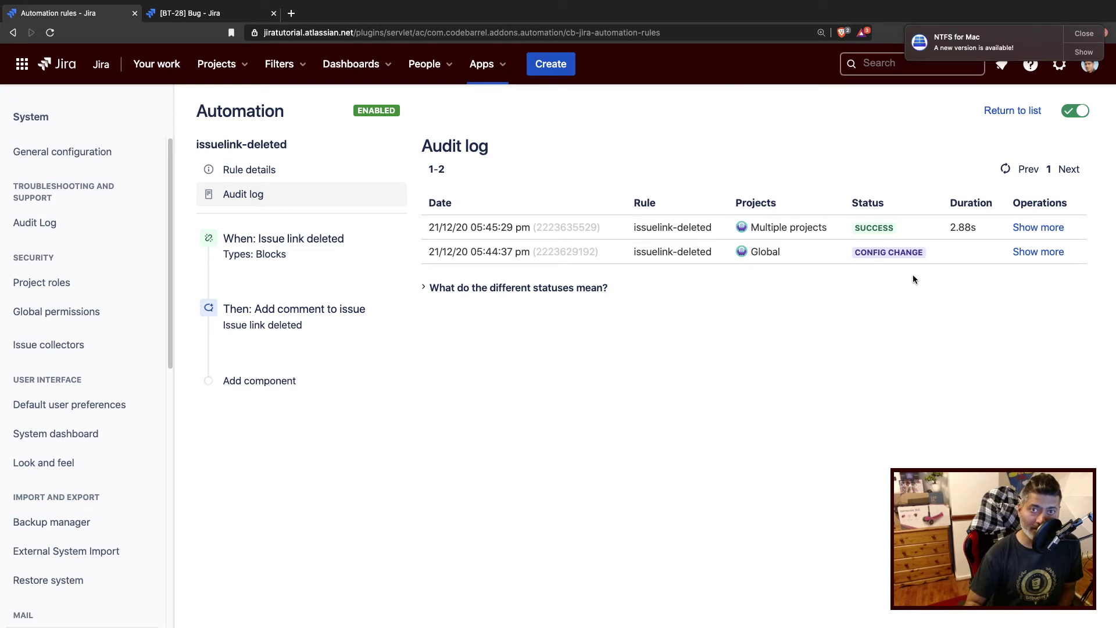
{"action": "left_click", "coordinate": [1042, 230]}
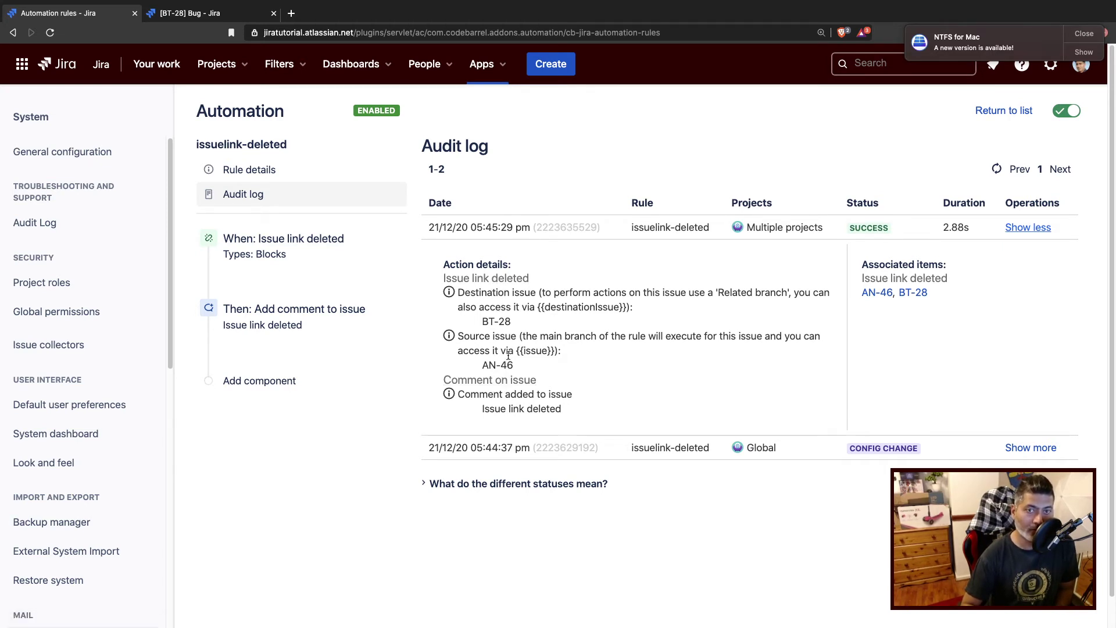
{"action": "left_click", "coordinate": [880, 297], "text": "super"}
{"action": "left_click", "coordinate": [911, 294], "text": "super"}
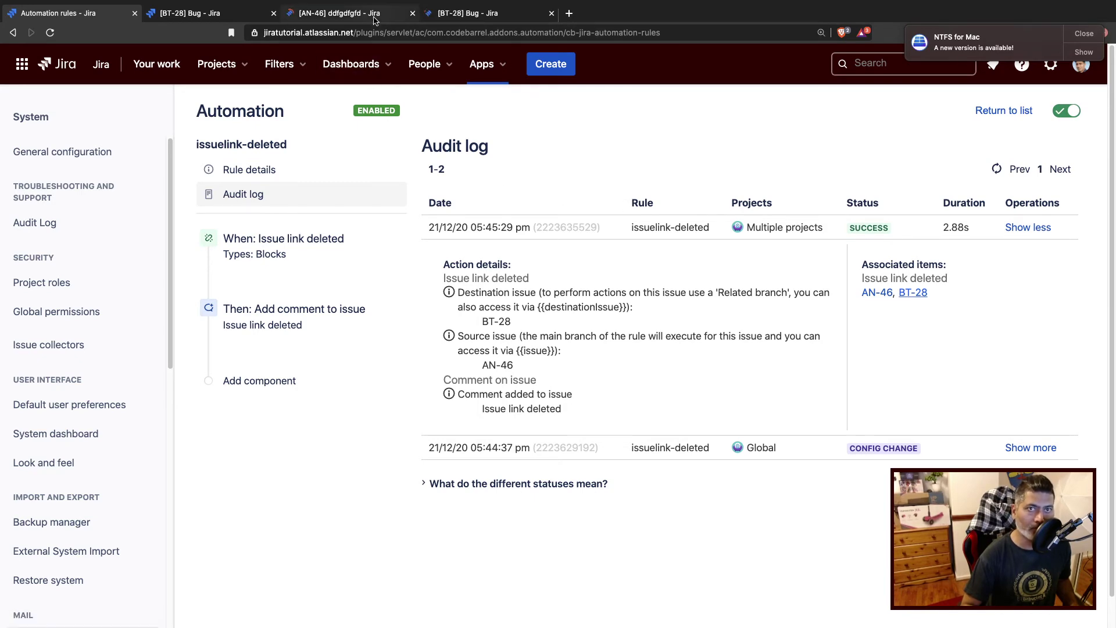
Locate and select AN-46's new 'Issue link deleted' comment, then switch to the BT-28 tab.
{"action": "left_click", "coordinate": [349, 13]}
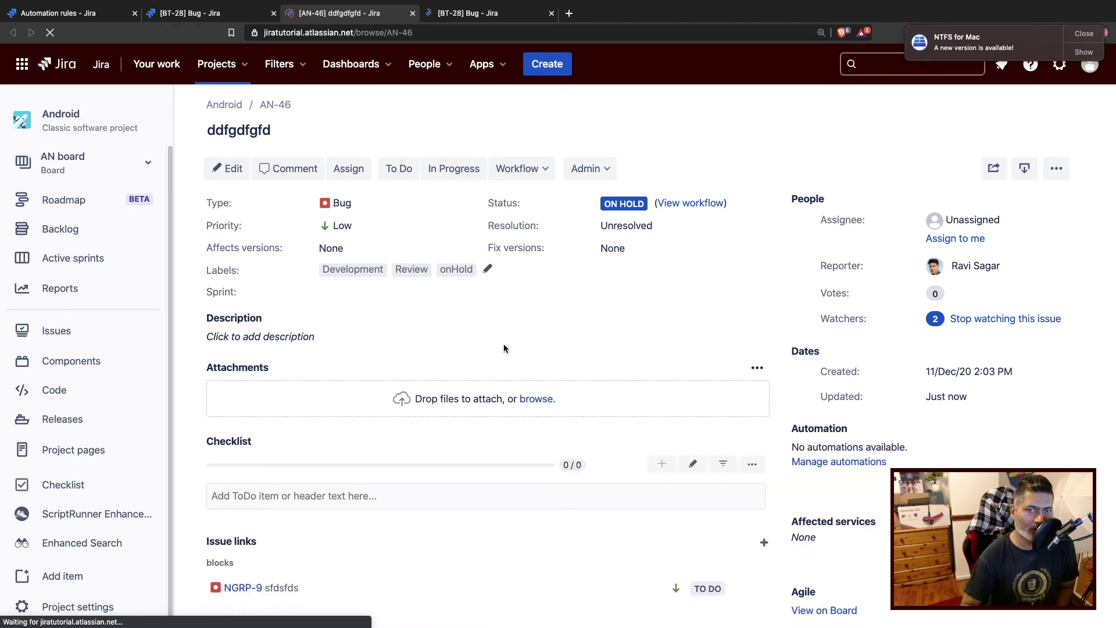
{"action": "scroll", "coordinate": [504, 348], "scroll_direction": "down", "scroll_amount": 3}
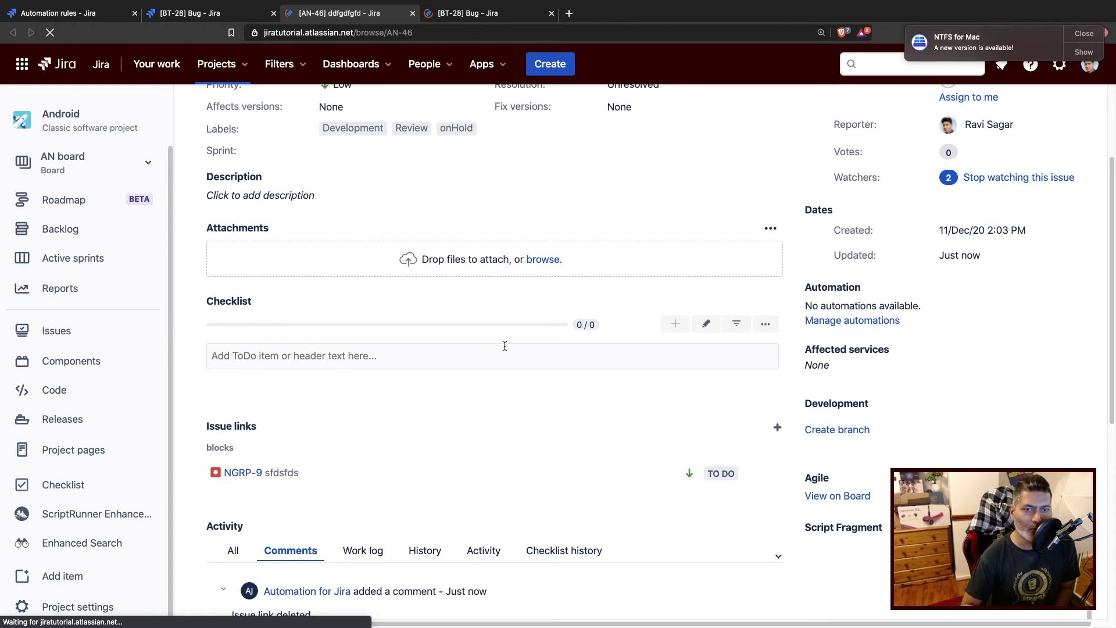
{"action": "scroll", "coordinate": [505, 347], "scroll_direction": "down", "scroll_amount": 8}
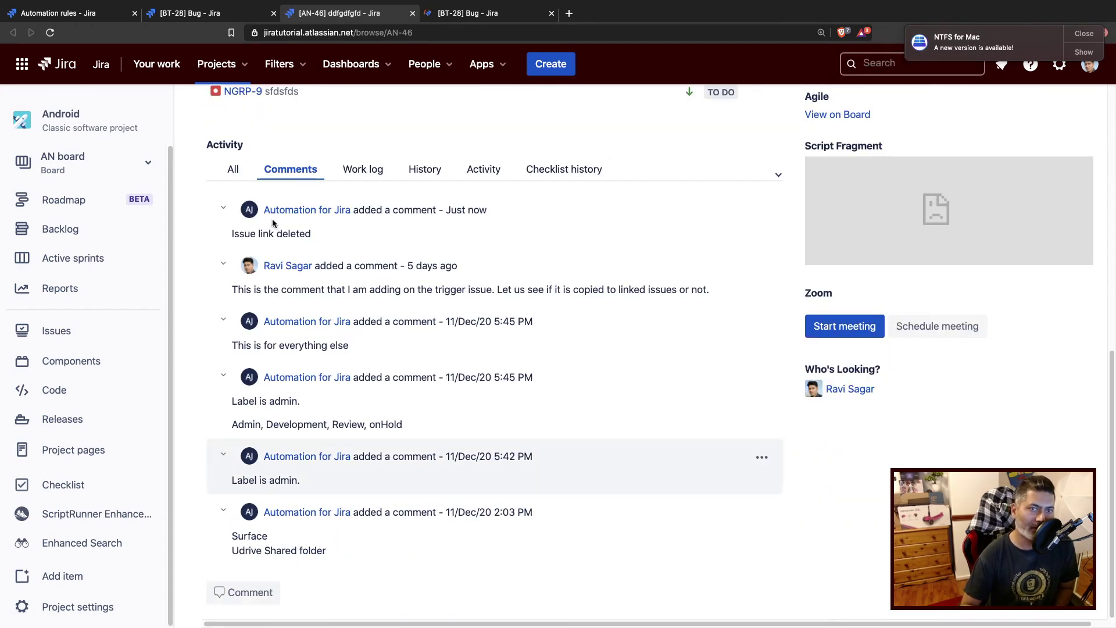
{"action": "triple_click", "coordinate": [260, 233]}
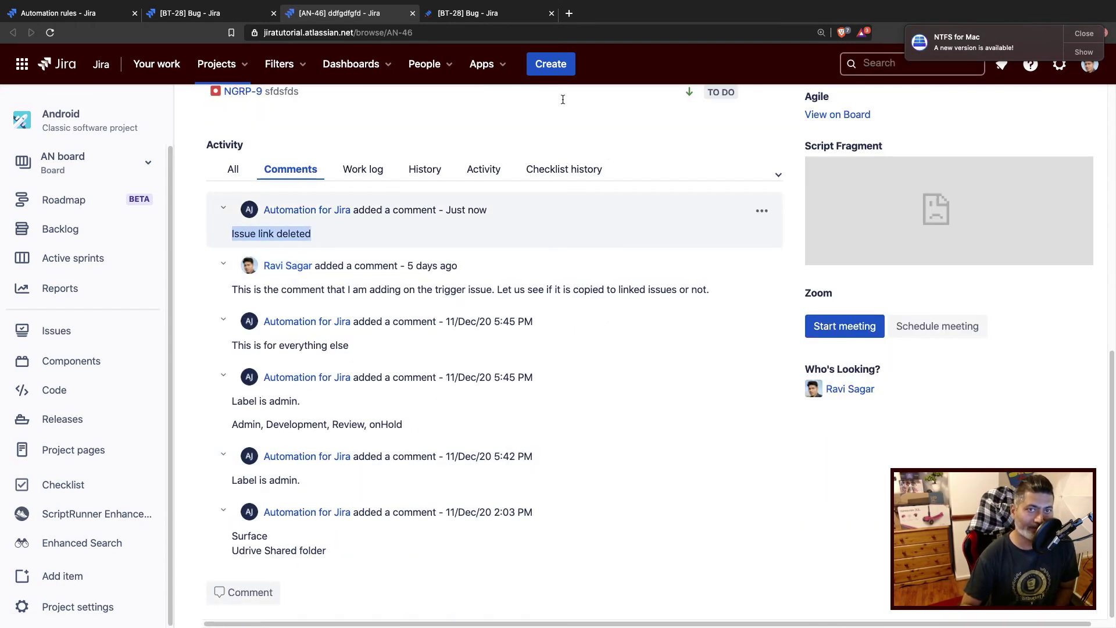
{"action": "left_click", "coordinate": [491, 21]}
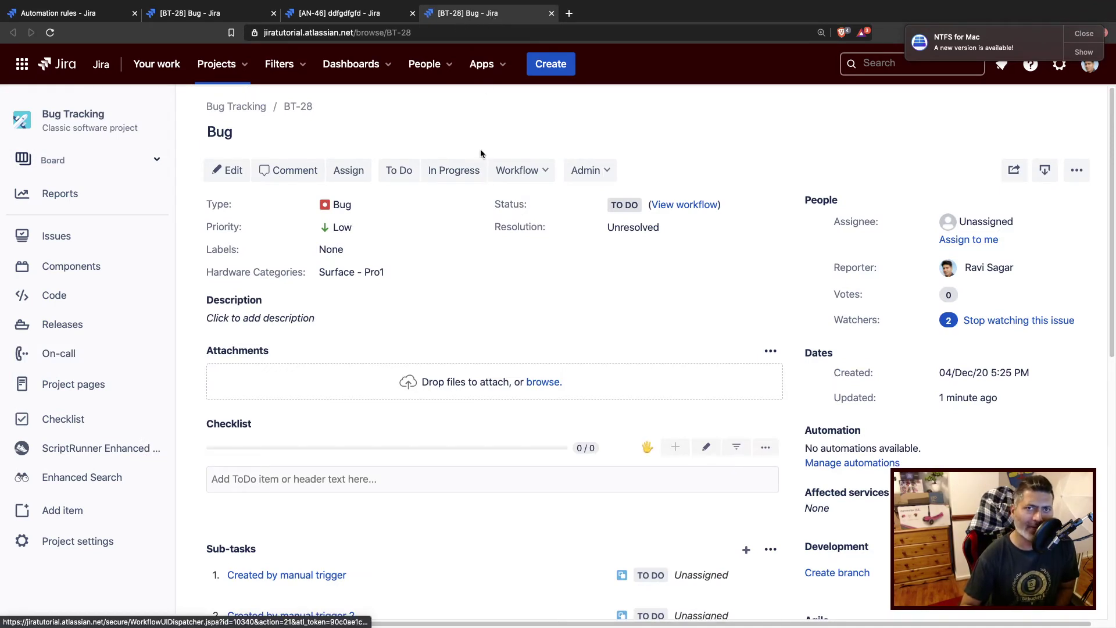
Scroll down through the comments on the BT-28 bug.
{"action": "scroll", "coordinate": [462, 124], "scroll_direction": "down", "scroll_amount": 6}
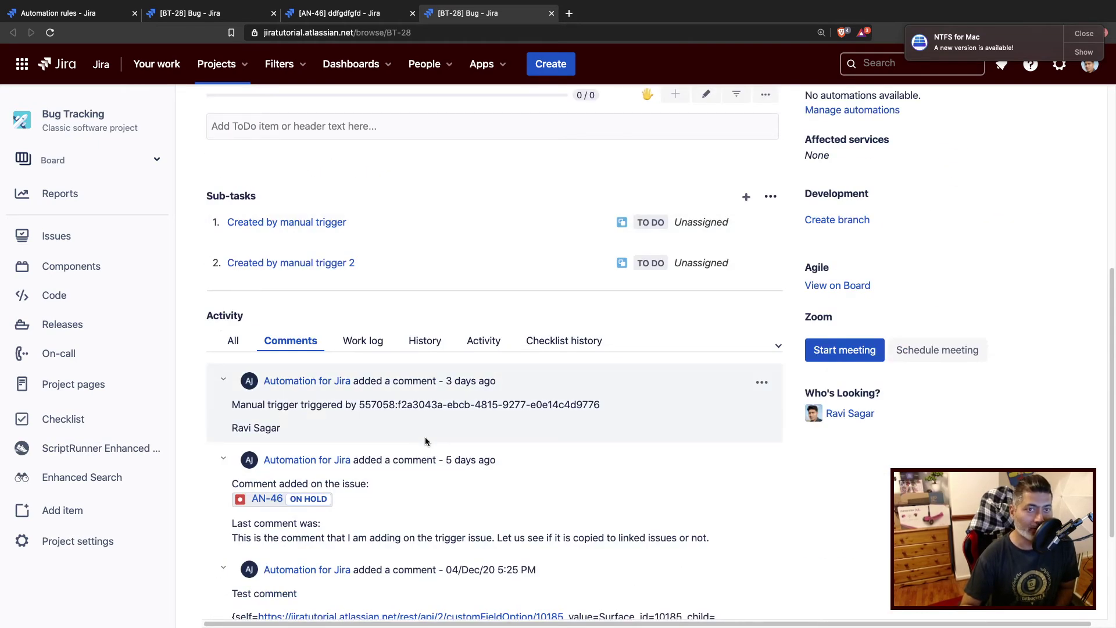
{"action": "scroll", "coordinate": [425, 438], "scroll_direction": "down", "scroll_amount": 1}
{"action": "scroll", "coordinate": [425, 442], "scroll_direction": "down", "scroll_amount": 3}
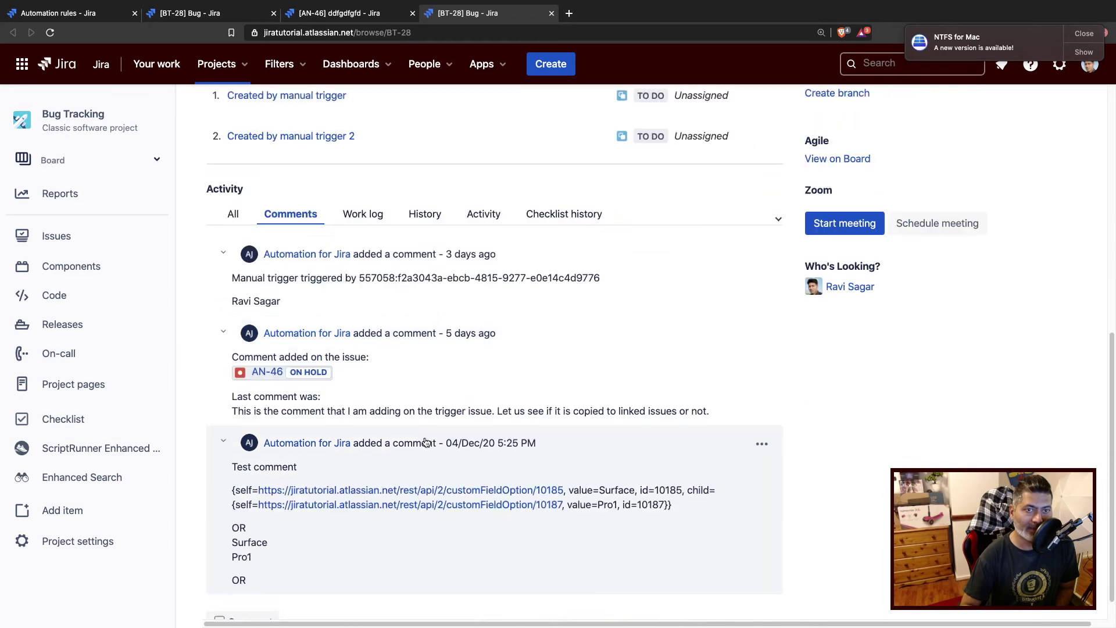
Review the comments on AN-46 and clear the stray comment text selection.
{"action": "left_click", "coordinate": [325, 18]}
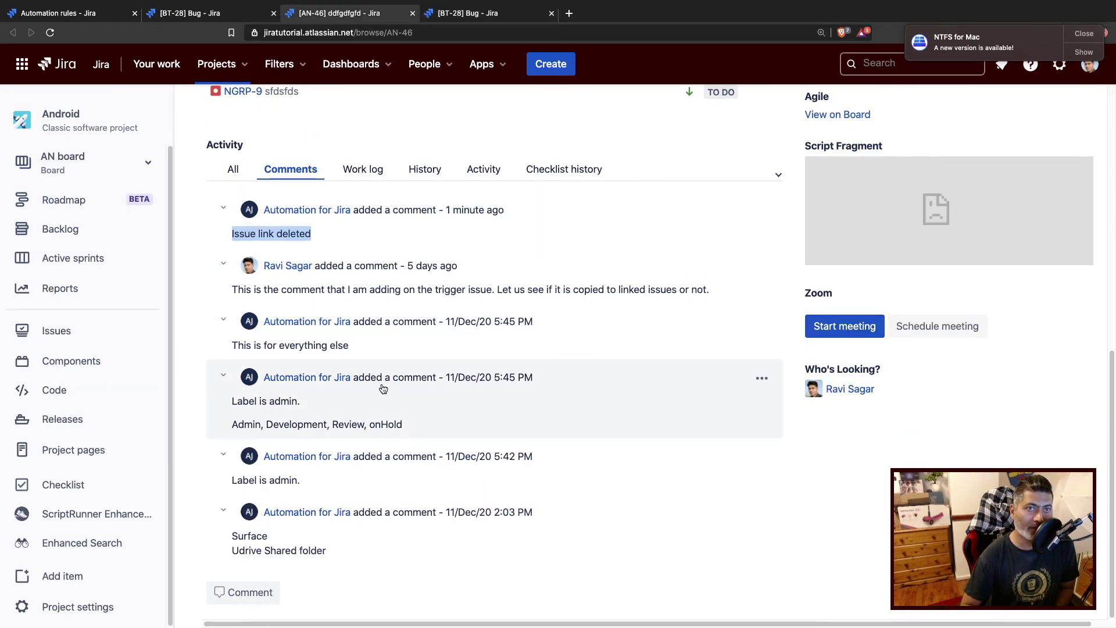
{"action": "scroll", "coordinate": [302, 326], "scroll_direction": "up", "scroll_amount": 5}
{"action": "scroll", "coordinate": [243, 329], "scroll_direction": "up", "scroll_amount": 5}
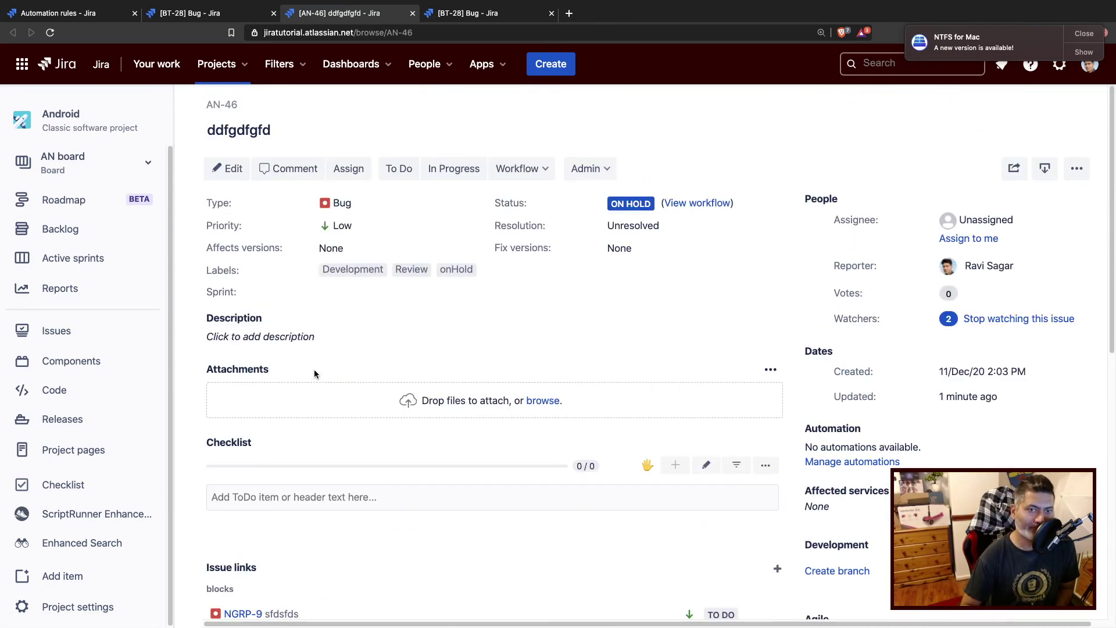
{"action": "scroll", "coordinate": [314, 374], "scroll_direction": "down", "scroll_amount": 7}
{"action": "left_click", "coordinate": [355, 369]}
{"action": "scroll", "coordinate": [356, 367], "scroll_direction": "up", "scroll_amount": 5}
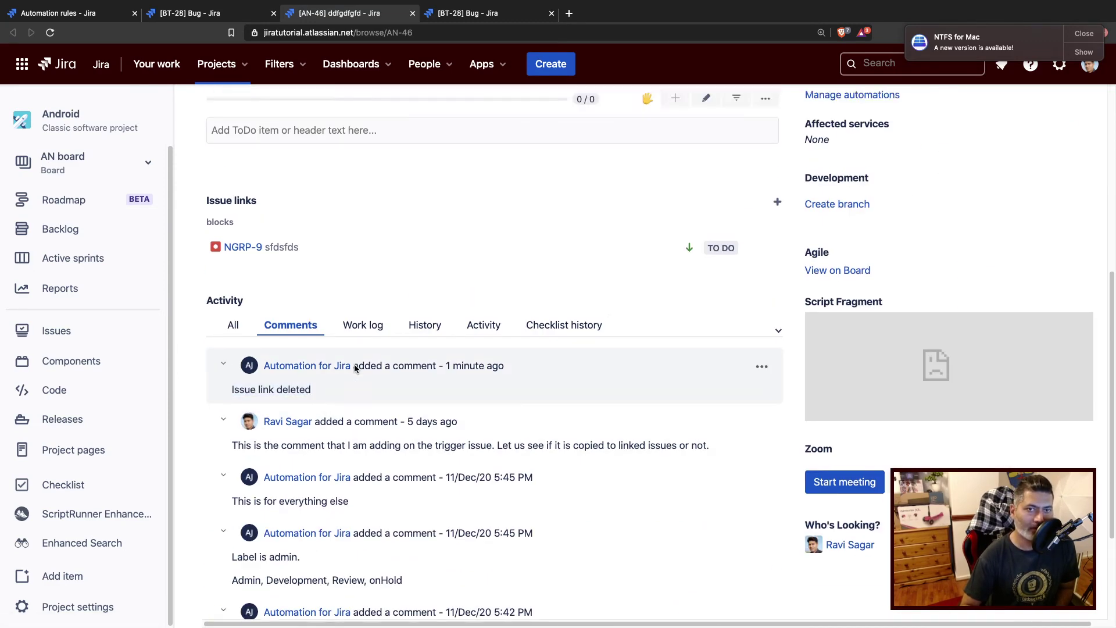
{"action": "scroll", "coordinate": [279, 449], "scroll_direction": "up", "scroll_amount": 2}
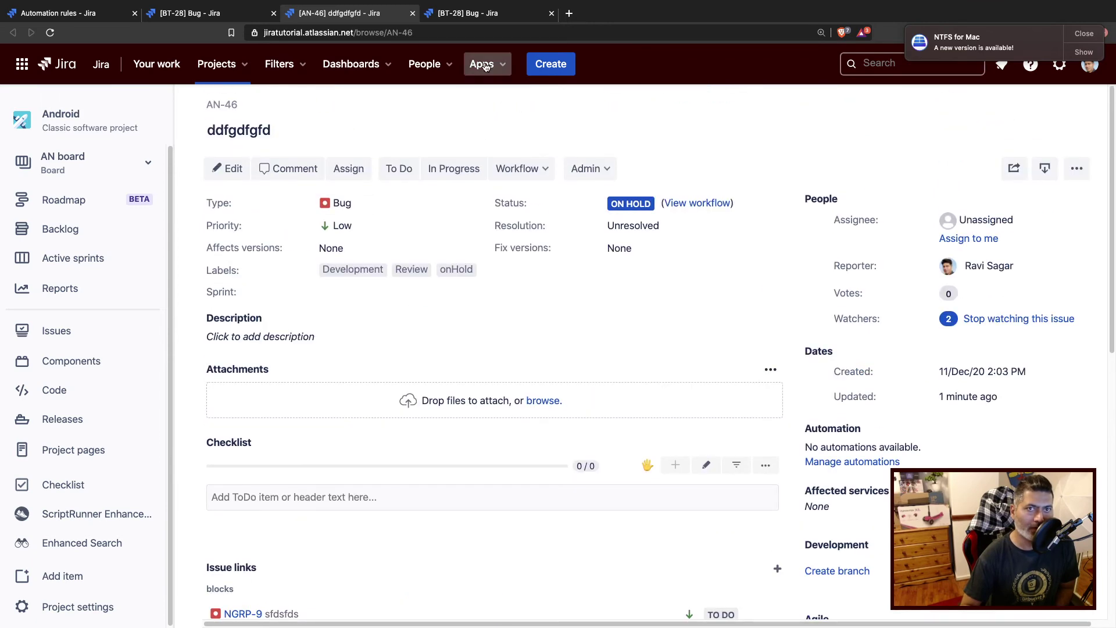
Reload the BT-28 issue page and check its refreshed comments.
{"action": "left_click", "coordinate": [476, 15]}
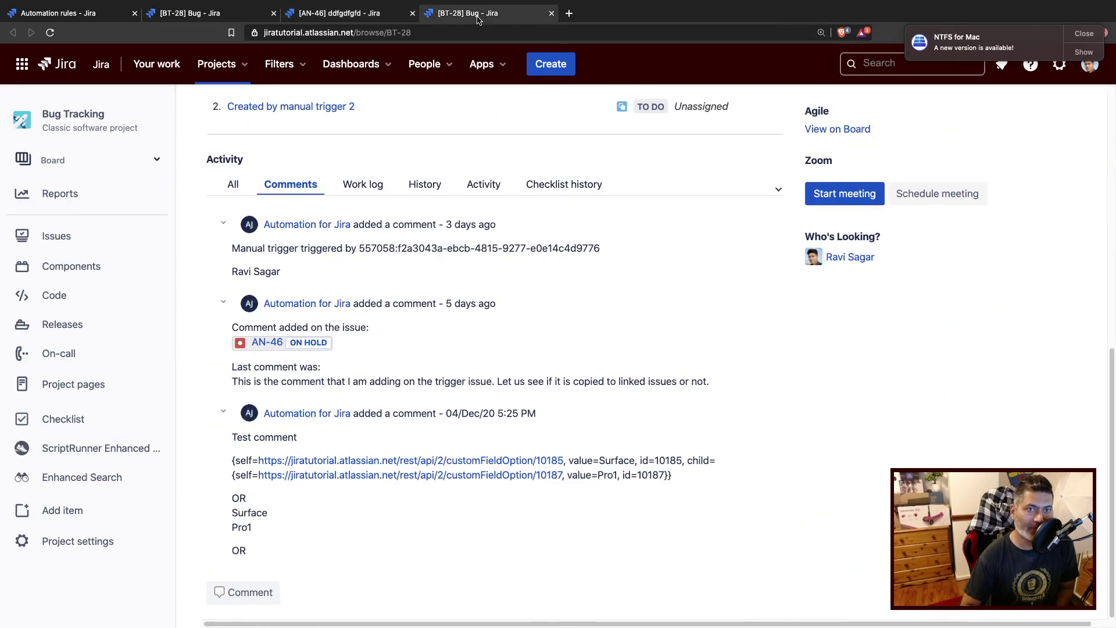
{"action": "left_click", "coordinate": [50, 32]}
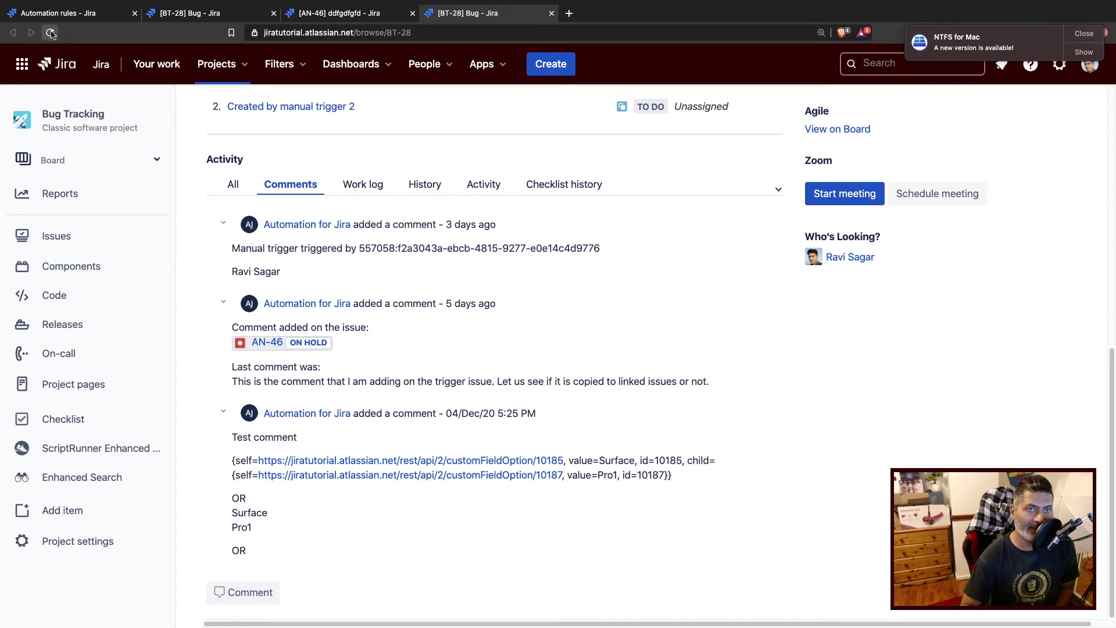
{"action": "left_click", "coordinate": [334, 14]}
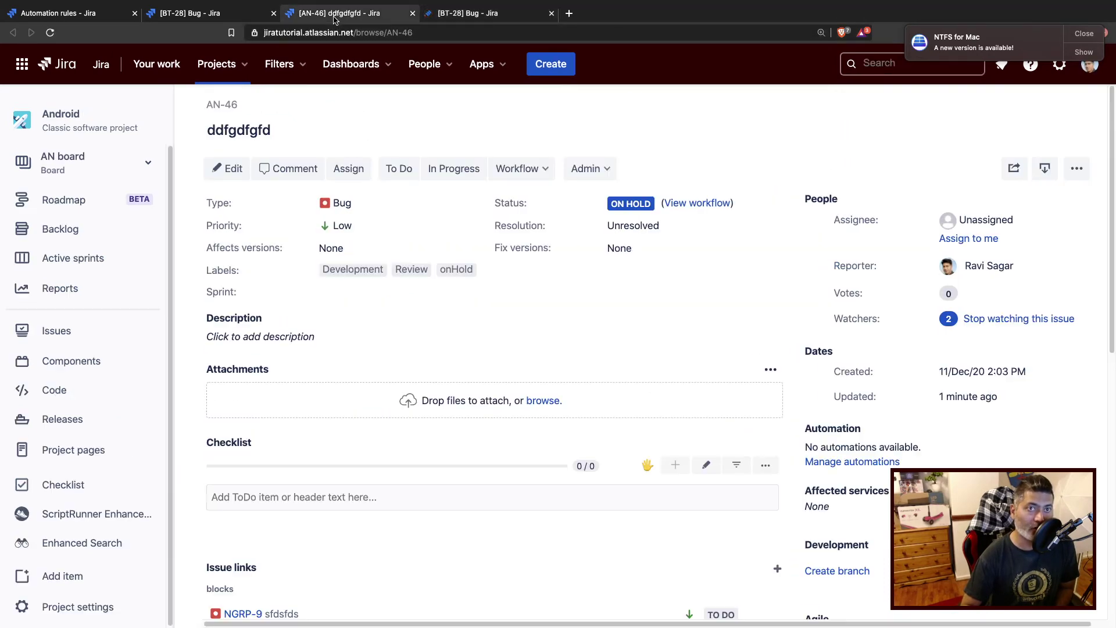
{"action": "left_click", "coordinate": [488, 14]}
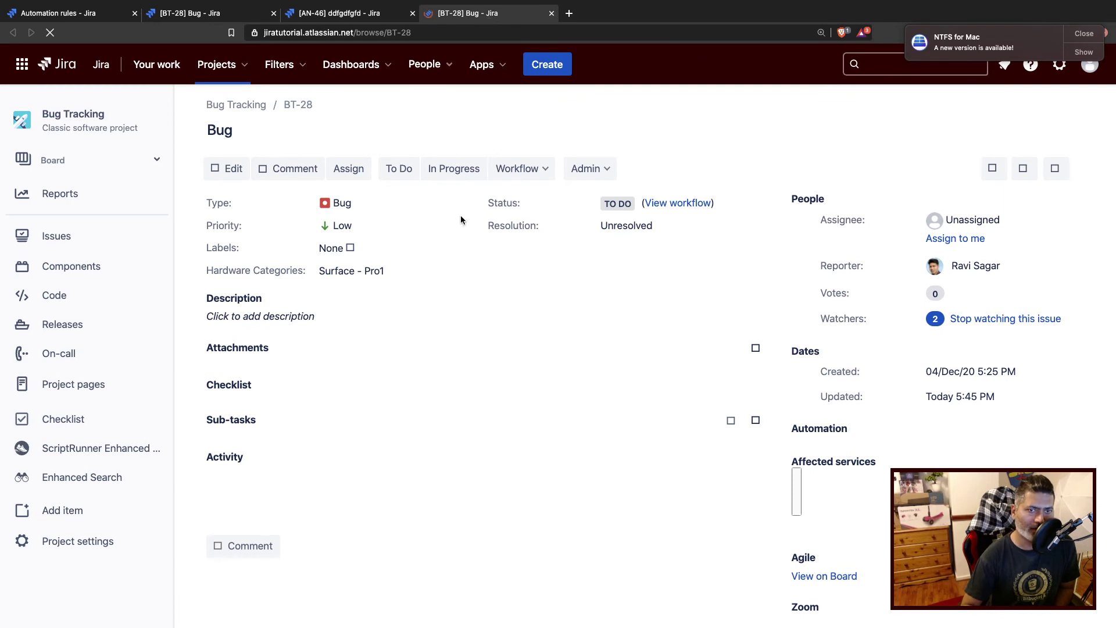
{"action": "scroll", "coordinate": [404, 334], "scroll_direction": "down", "scroll_amount": 5}
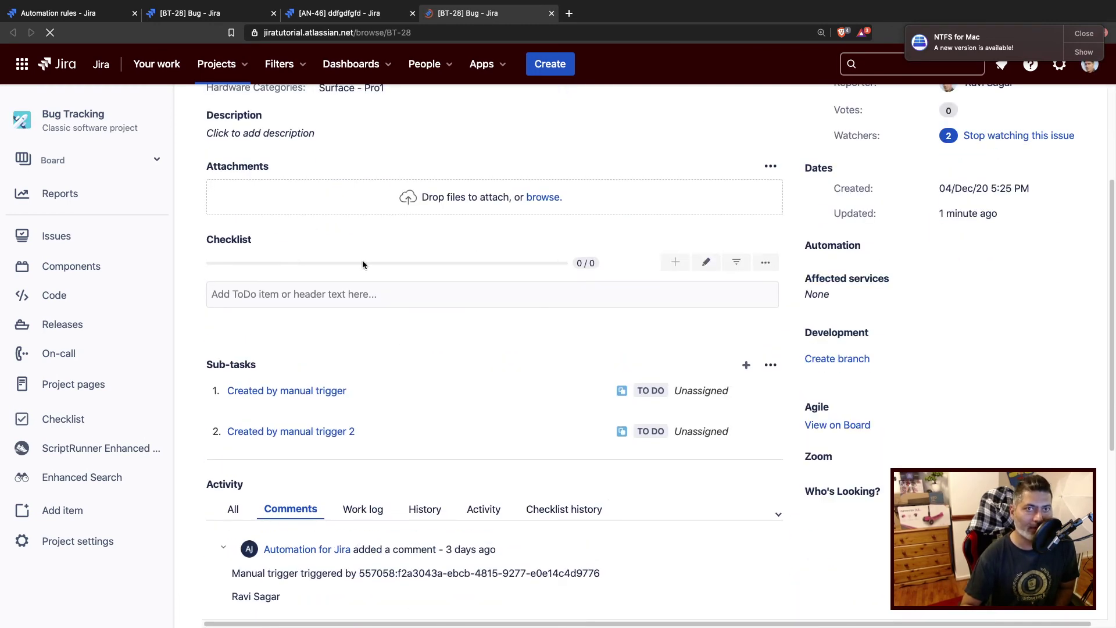
Remove and re-add Blocks as the Issue link deleted trigger's only link type.
{"action": "left_click", "coordinate": [44, 14]}
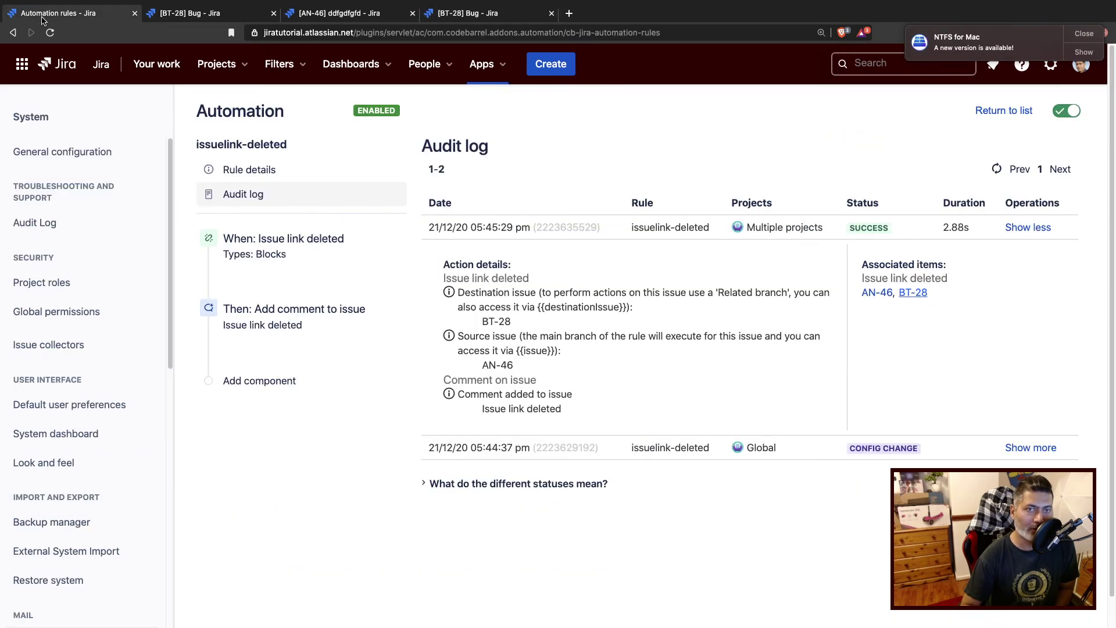
{"action": "left_click", "coordinate": [285, 247]}
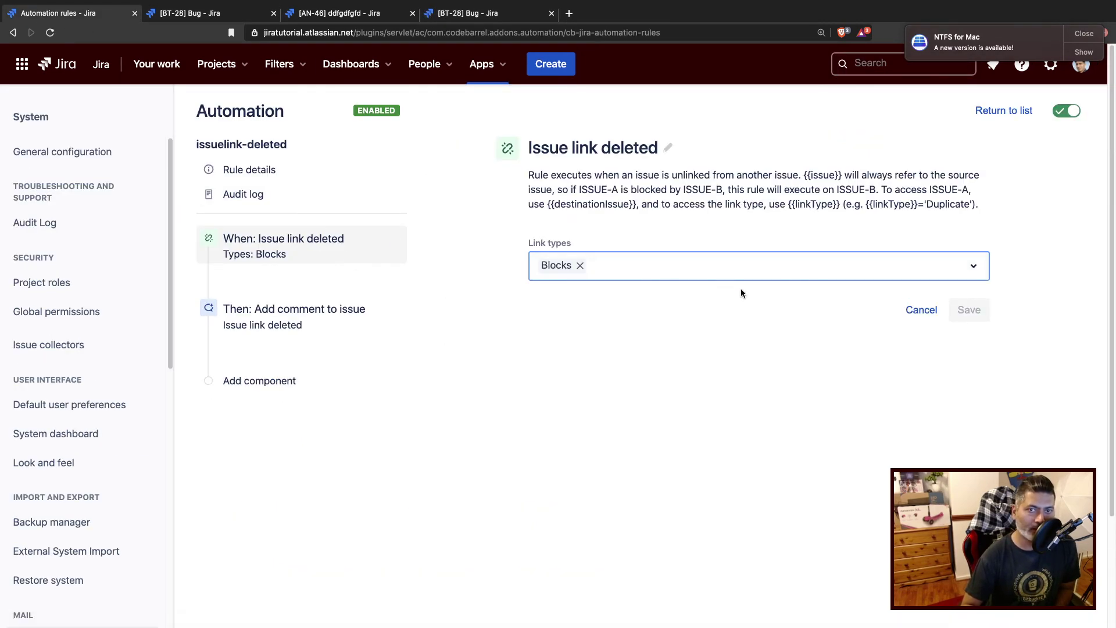
{"action": "left_click", "coordinate": [726, 274]}
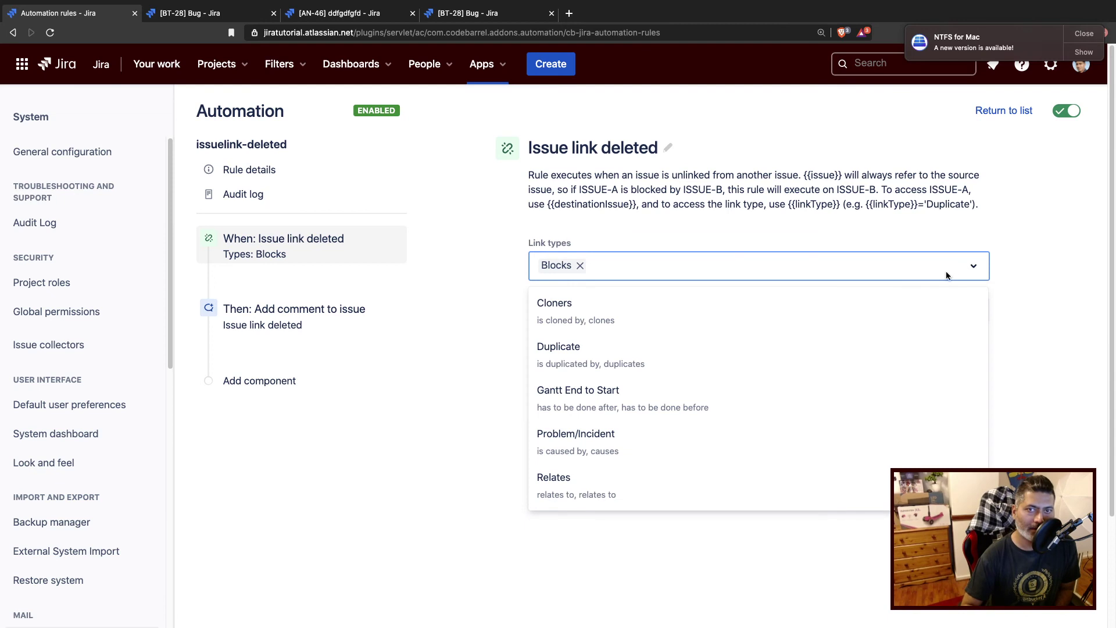
{"action": "left_click", "coordinate": [581, 266]}
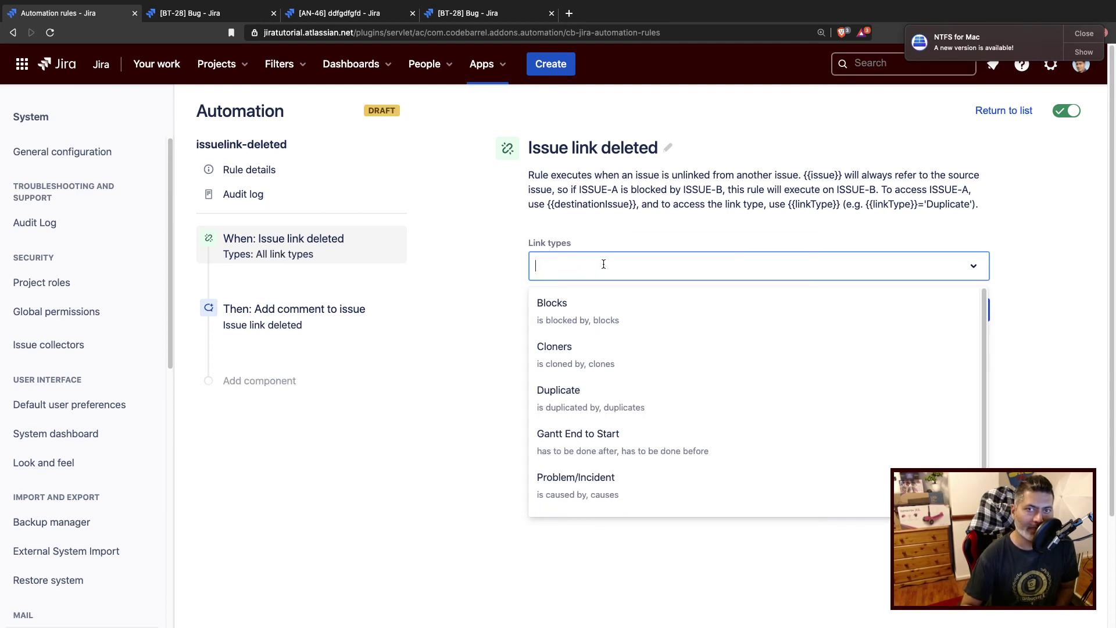
{"action": "type", "text": "block"}
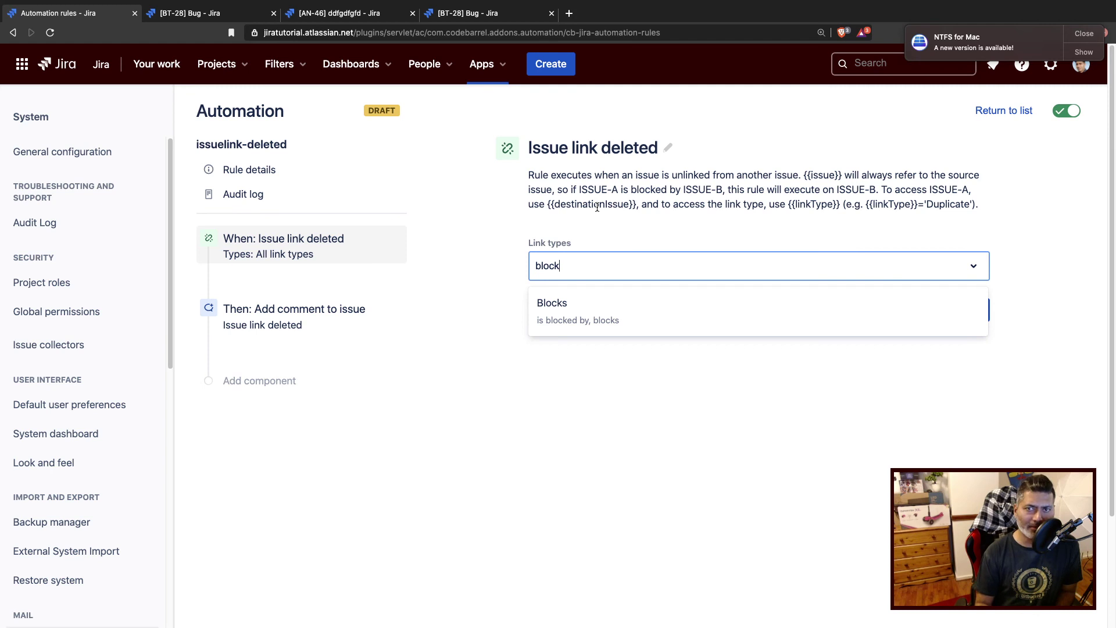
{"action": "left_click", "coordinate": [584, 319]}
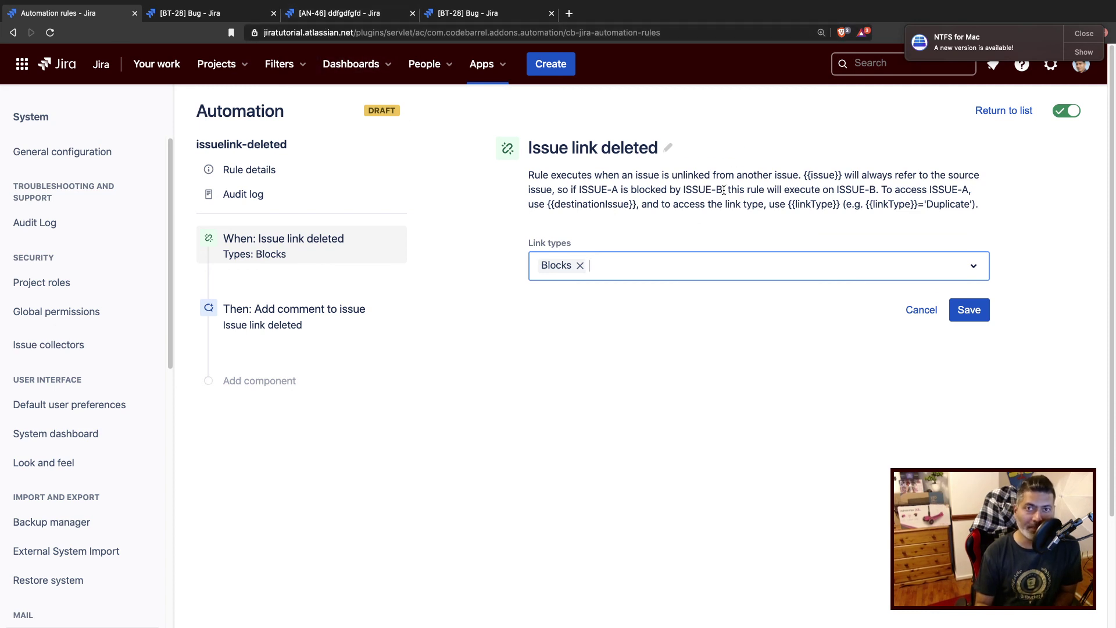
{"action": "left_click_drag", "start_coordinate": [726, 191], "coordinate": [683, 189]}
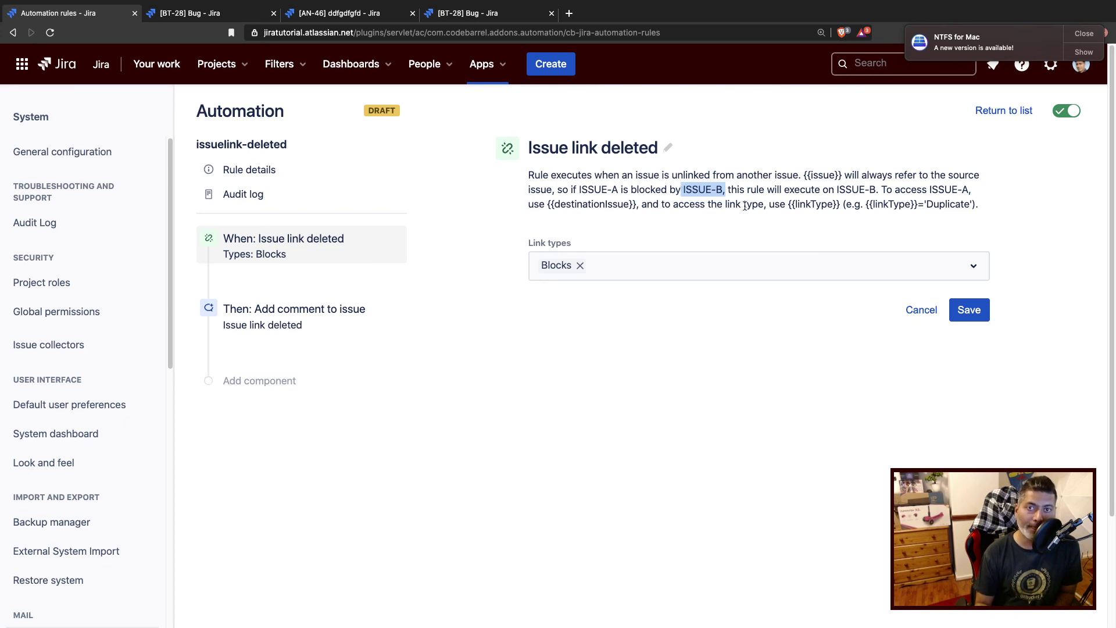
{"action": "left_click_drag", "start_coordinate": [881, 191], "coordinate": [838, 191]}
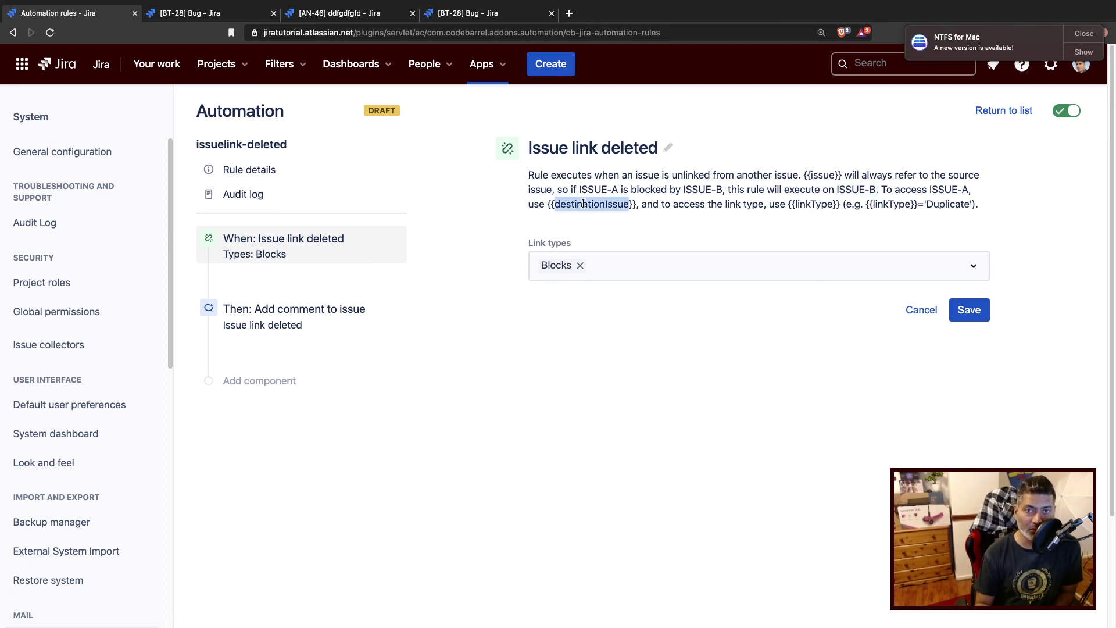
Save the Blocks-only trigger and publish the issuelink-deleted rule.
{"action": "left_click", "coordinate": [969, 310]}
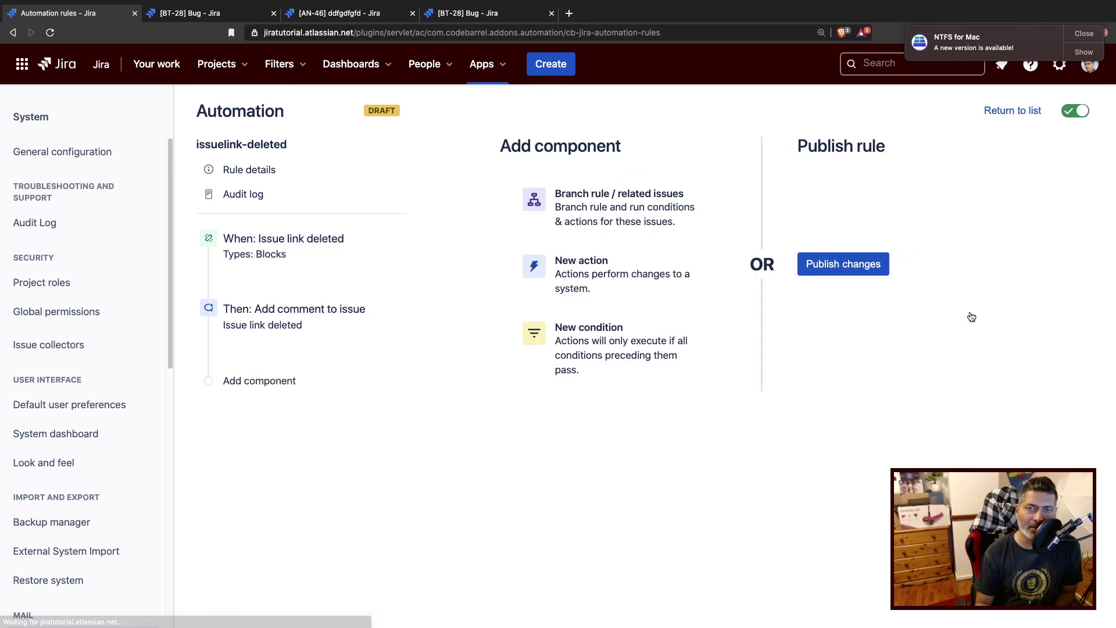
{"action": "left_click", "coordinate": [843, 271]}
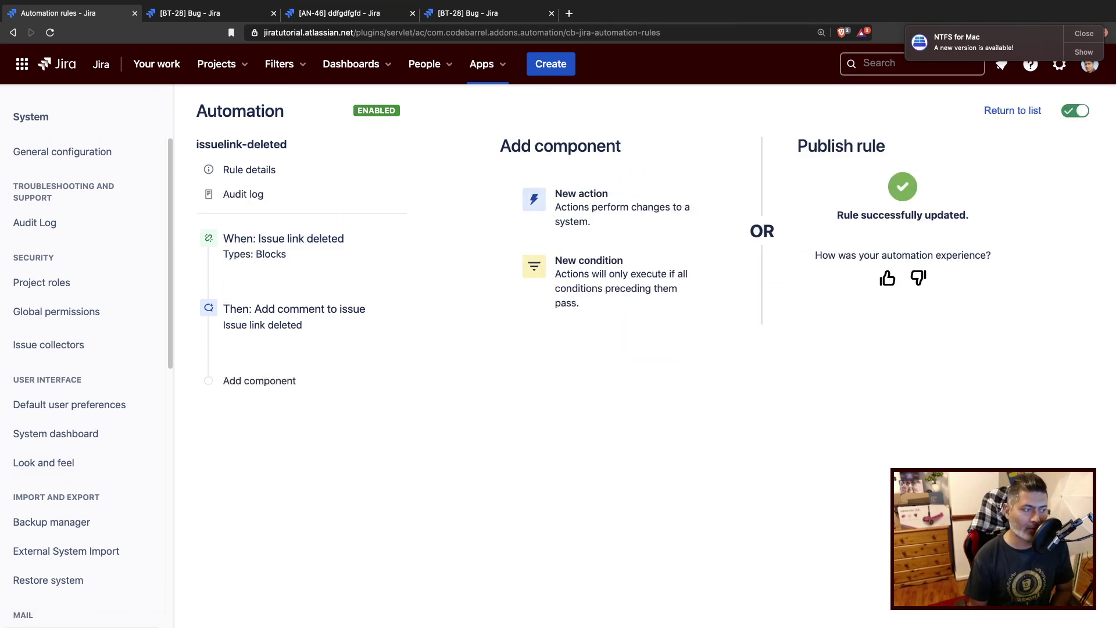